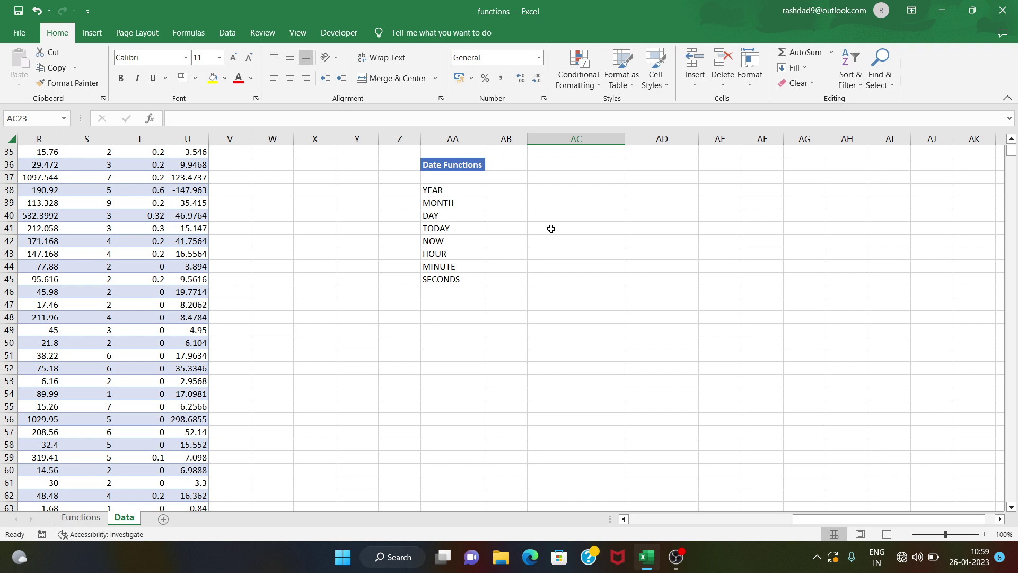
- Enter the date 26-01-2023 in cell AC38, on the YEAR row
left_click(546, 193)
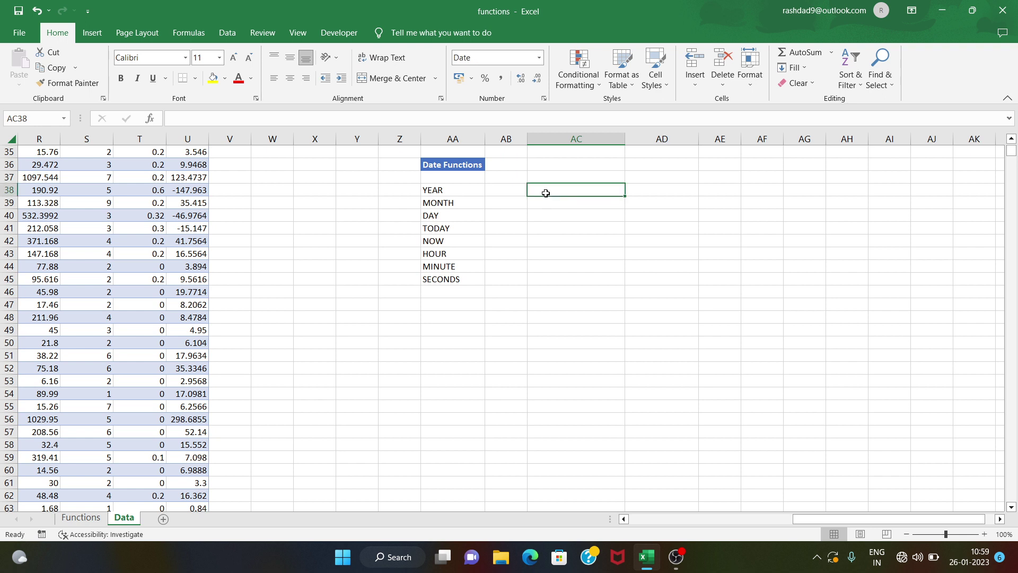
type("26-")
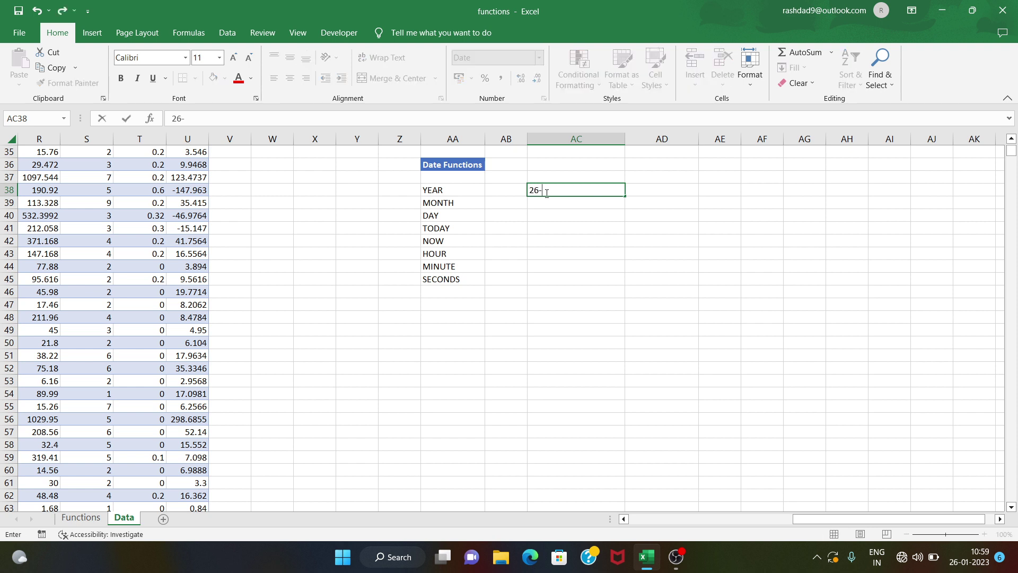
type("01-2023")
key("Tab")
left_click(567, 191)
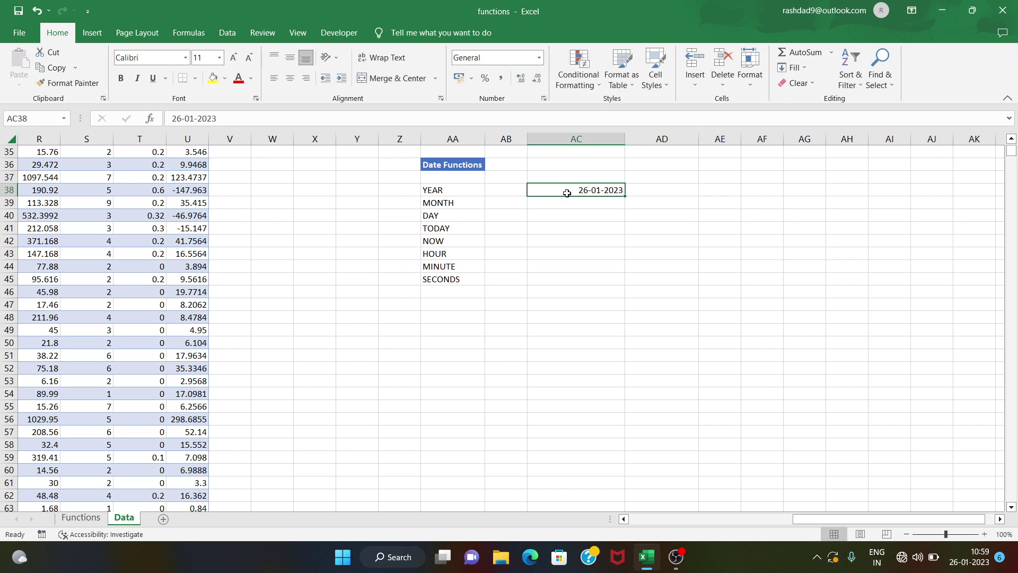
- Extract the year from the date in AC38 with a YEAR formula in cell AD38
left_click(667, 197)
left_click(664, 190)
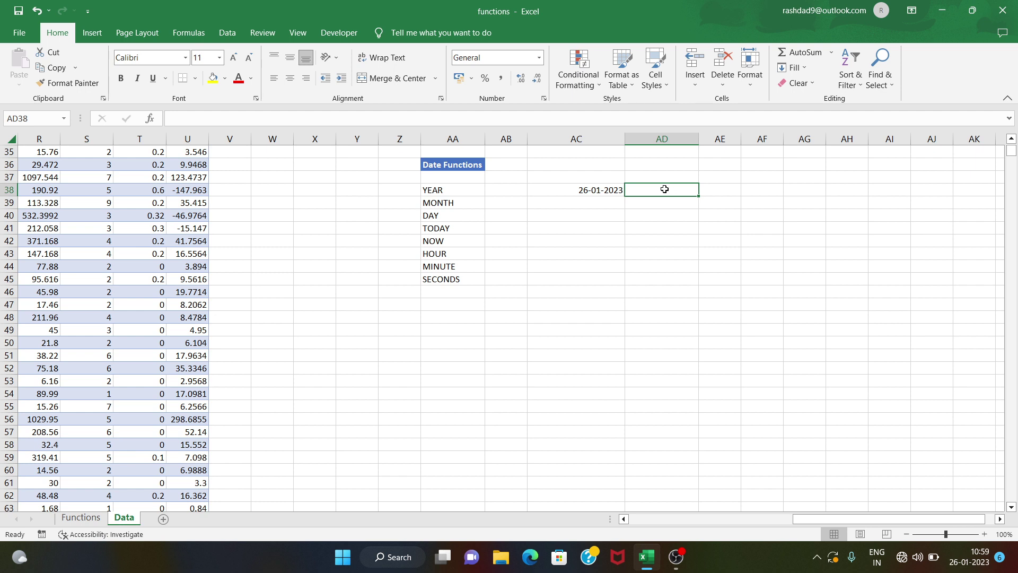
type("=Year")
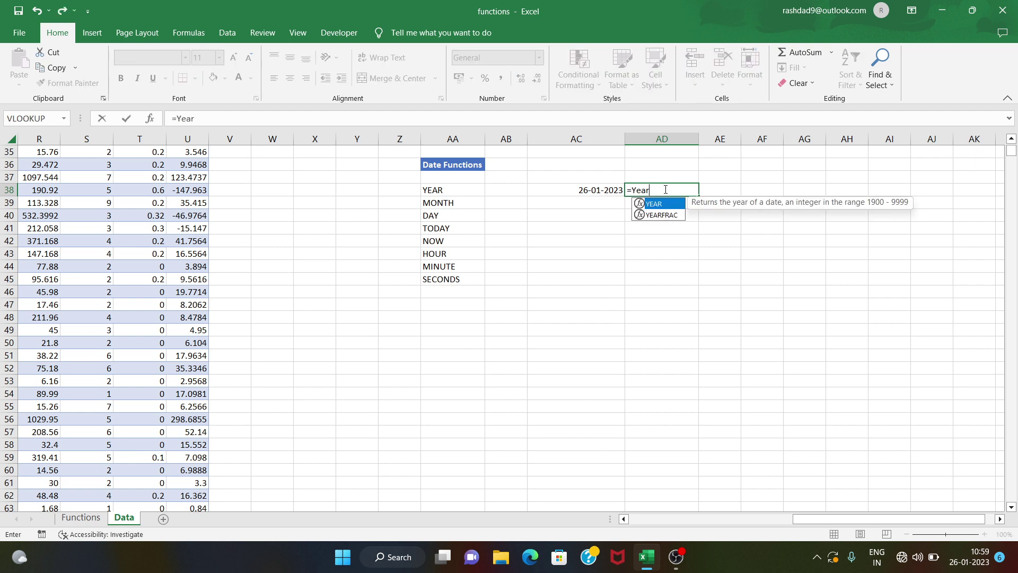
key("Tab")
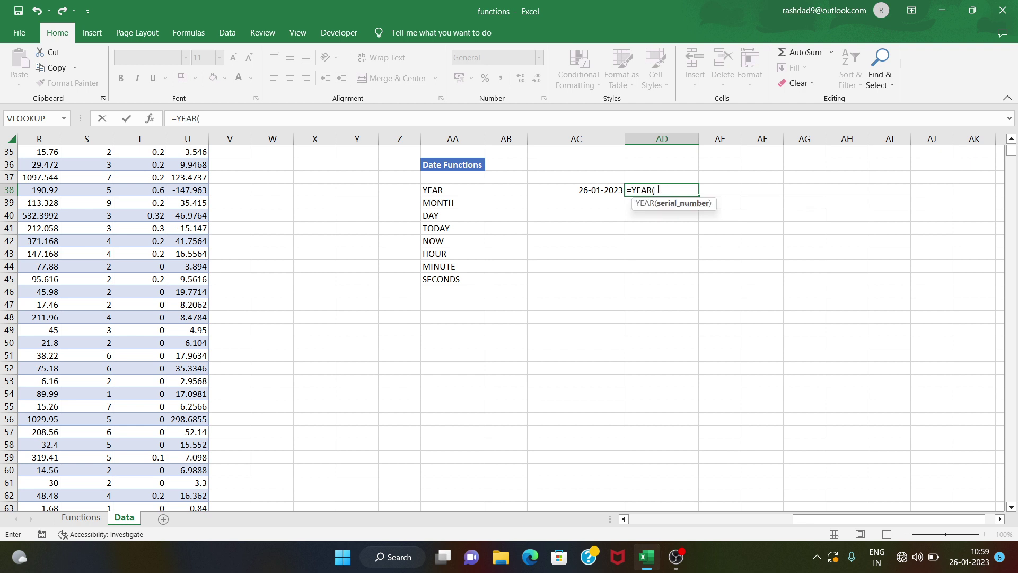
left_click(592, 197)
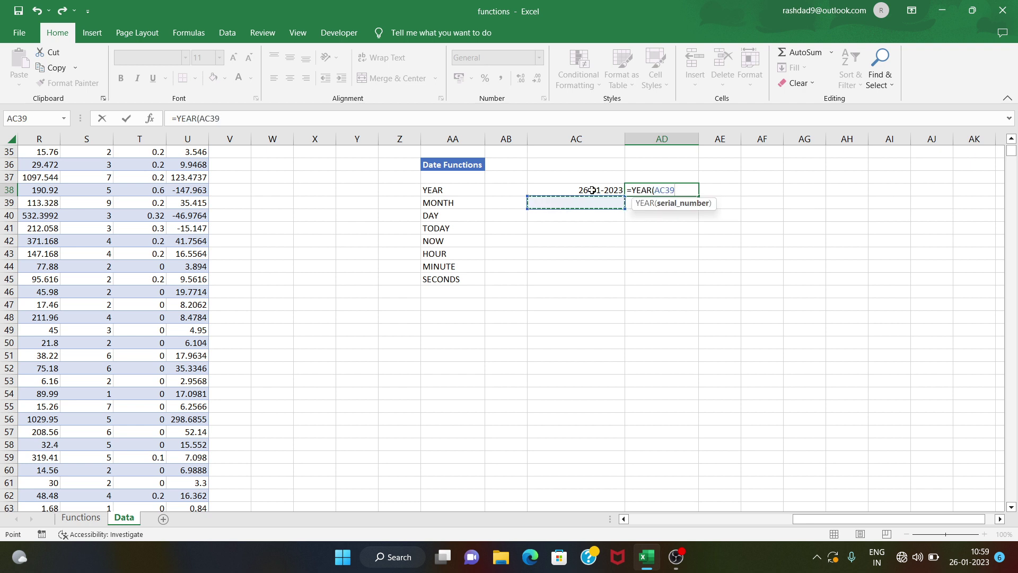
left_click(592, 190)
key("Return")
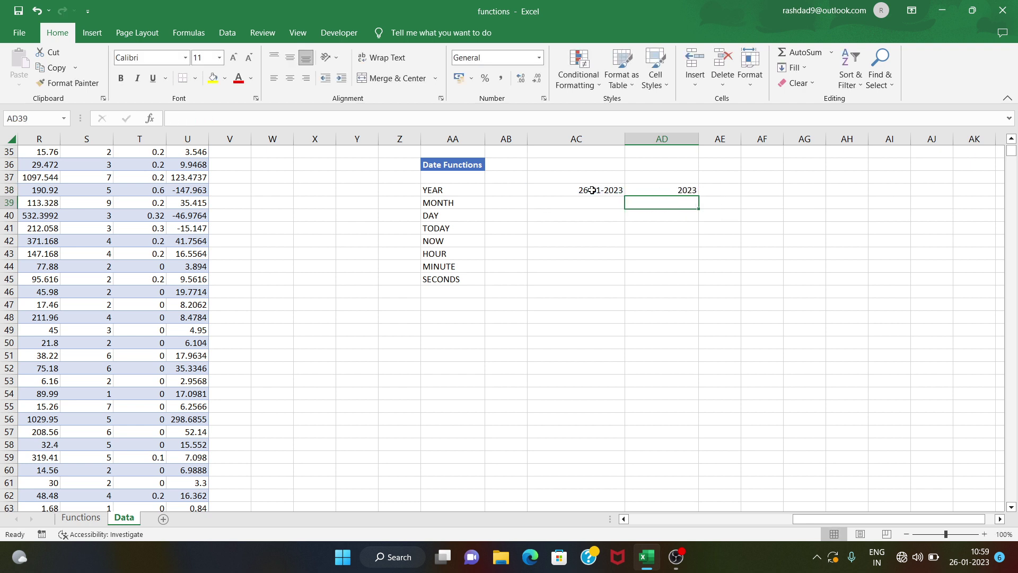
- Extract the month from the date in AC38 with the formula =MONTH(AC38) in cell AD39
type("=month")
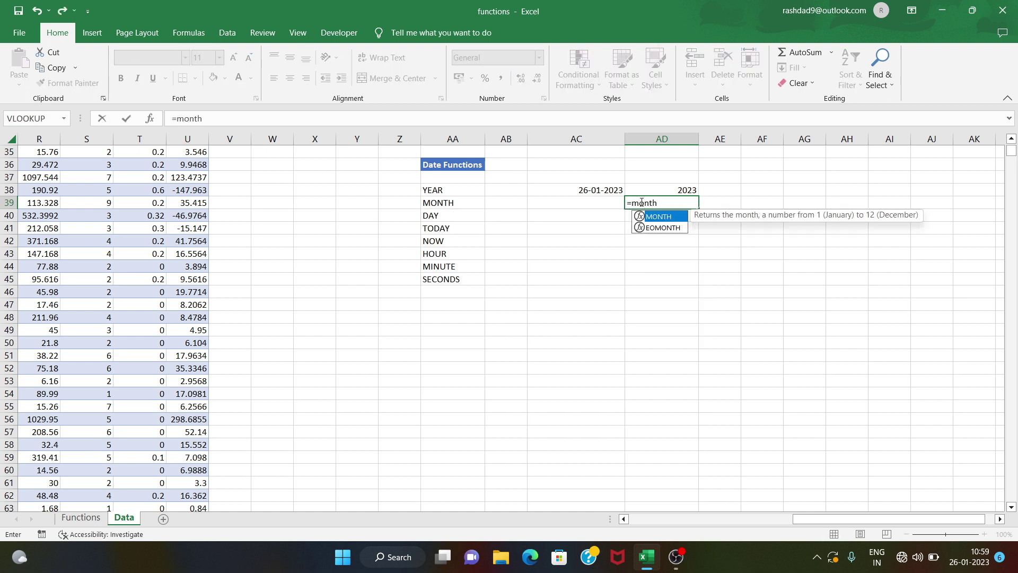
key("Tab")
left_click(599, 191)
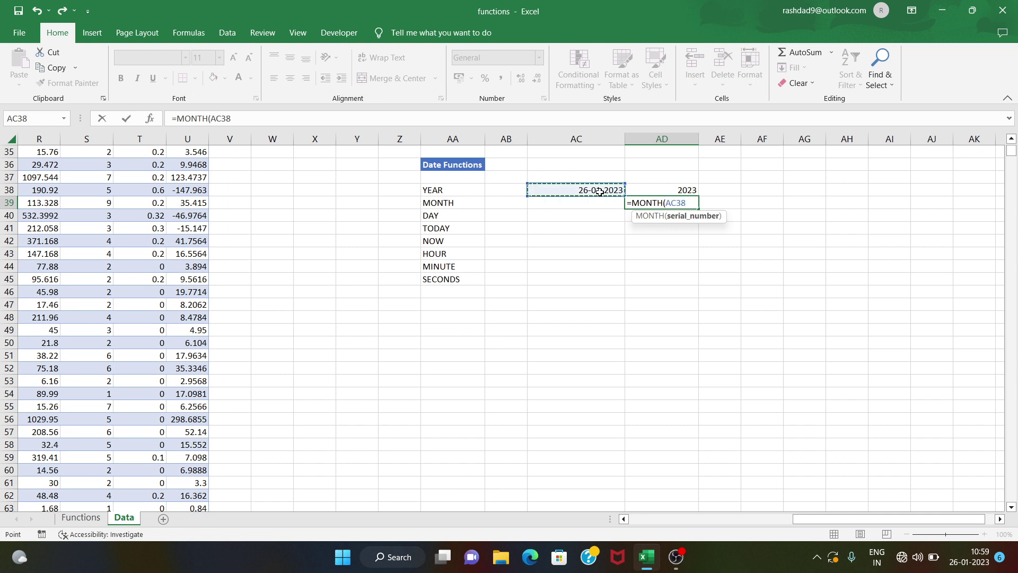
type(")")
key("Return")
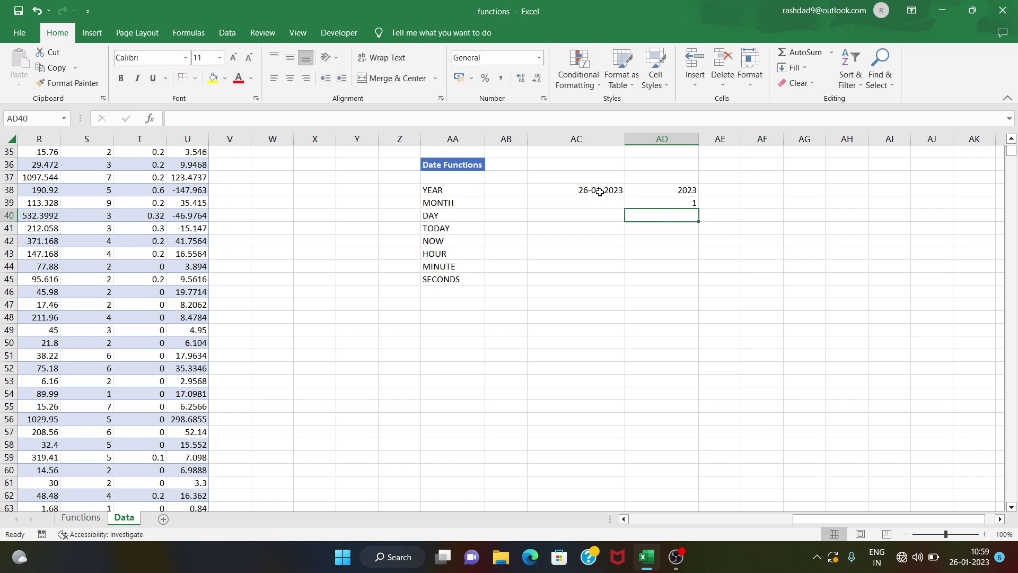
- Extract the day from the date in AC38 with the formula =DAY(AC38) in cell AD40
type("=day")
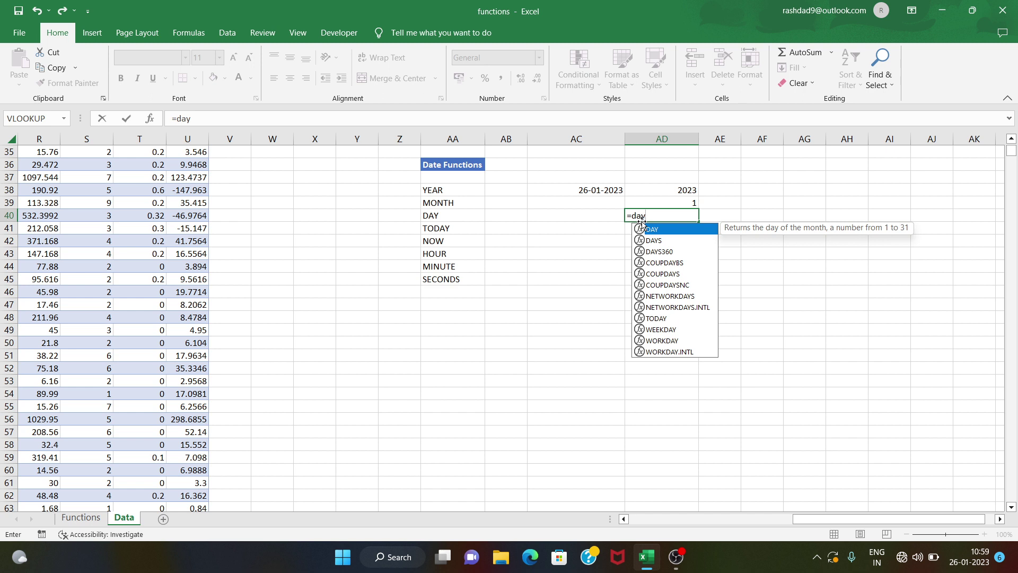
key("Tab")
left_click(602, 189)
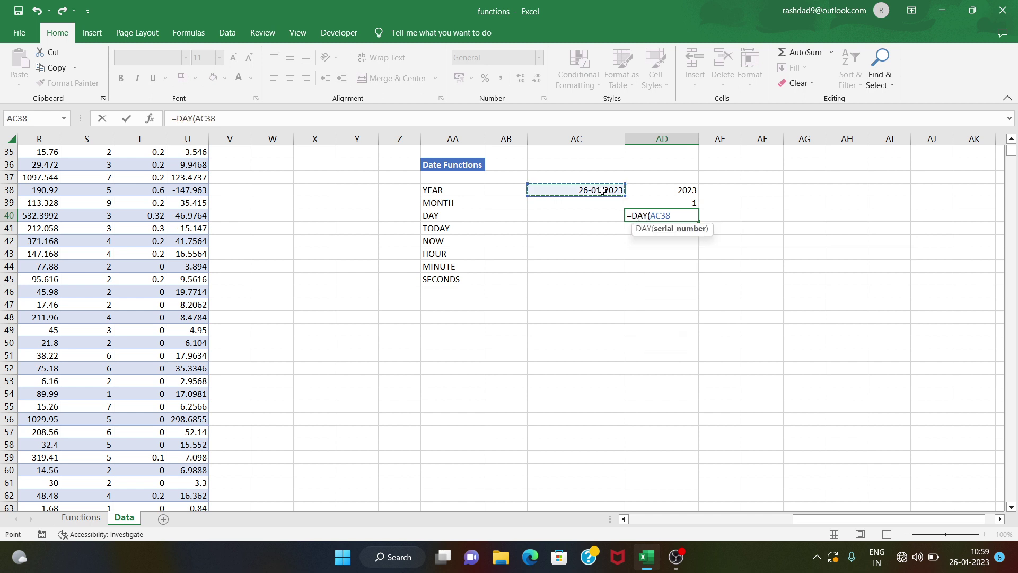
type(")")
key("Return")
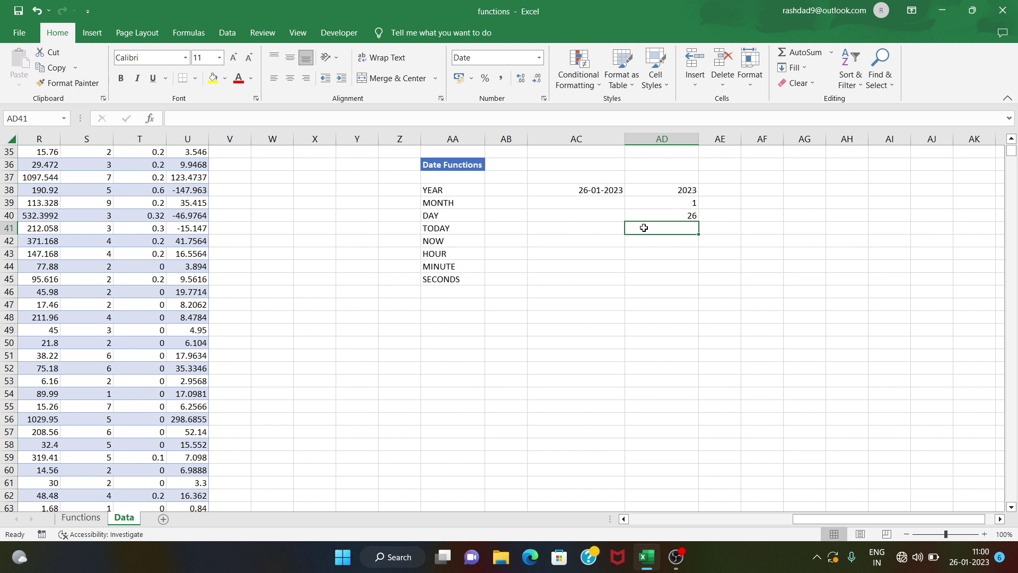
- Return the current date with the formula =TODAY() in cell AD41
type("=today")
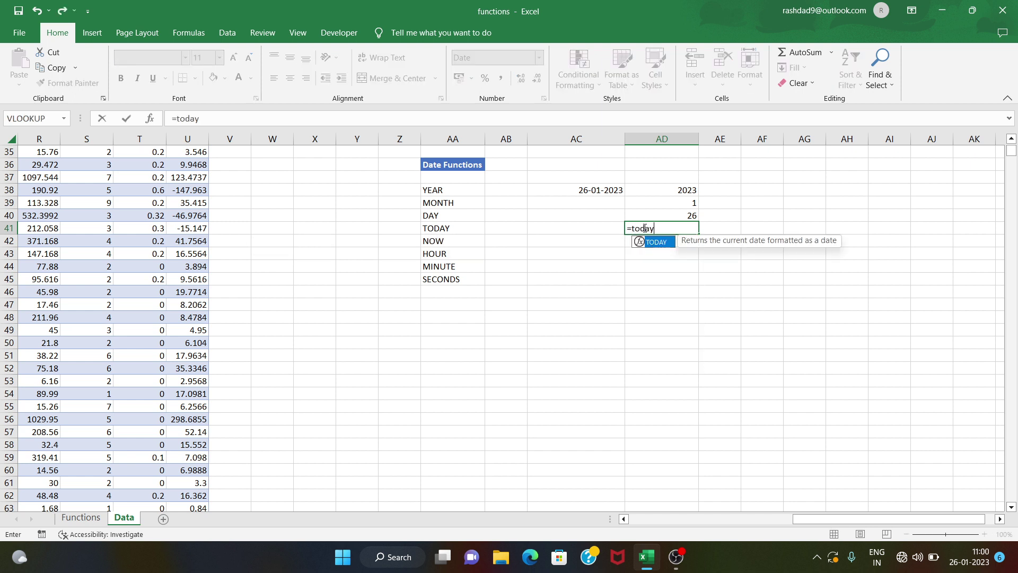
key("Tab")
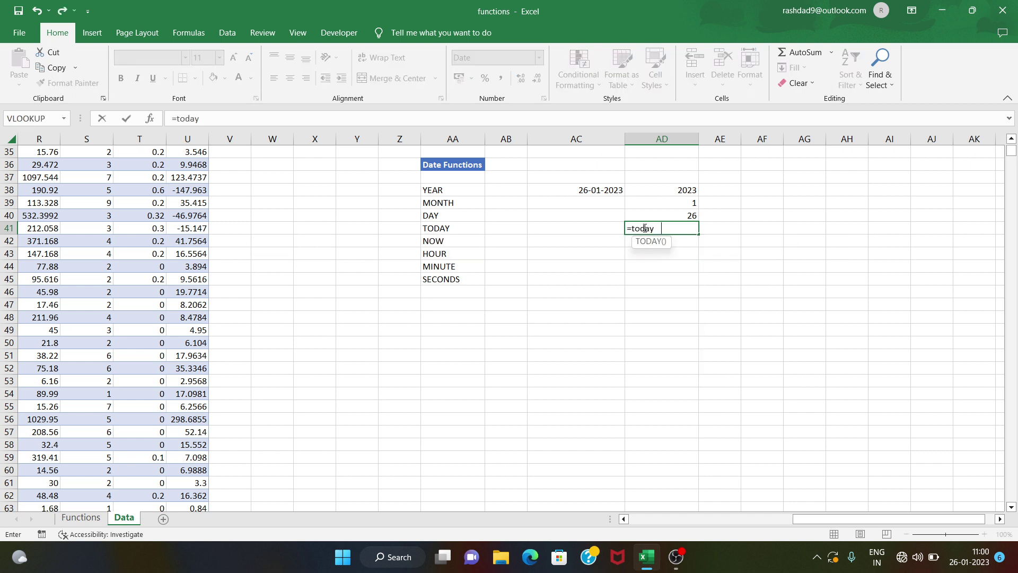
type(")")
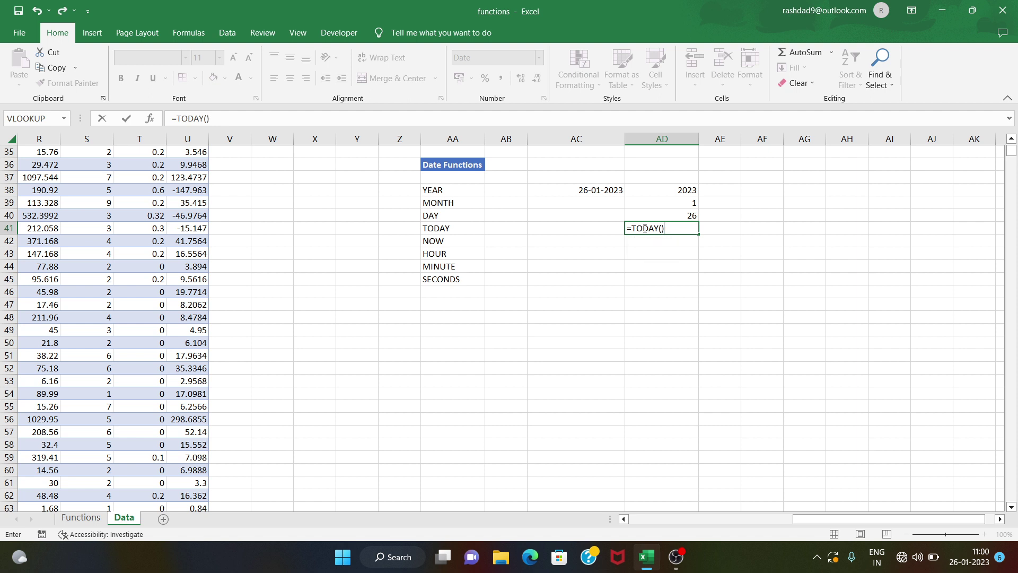
key("Return")
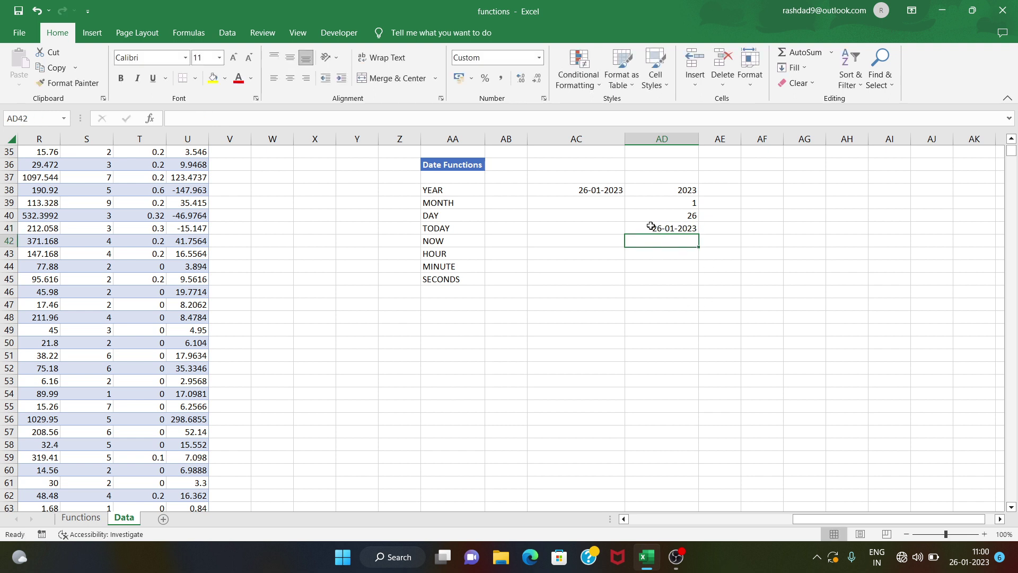
left_click(664, 227)
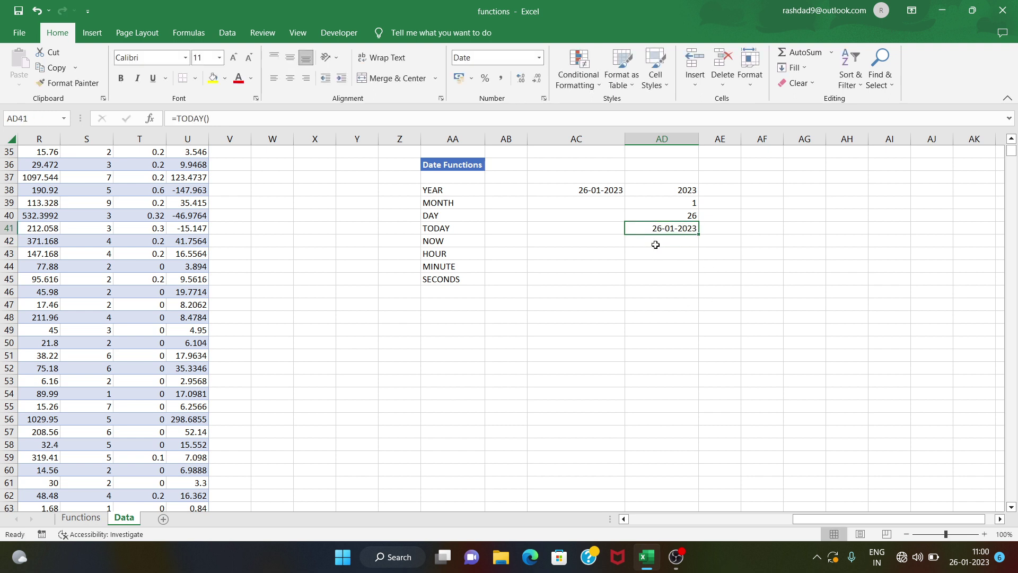
- Return the current date and time with the formula =NOW() in cell AD42
left_click(657, 243)
type("=now")
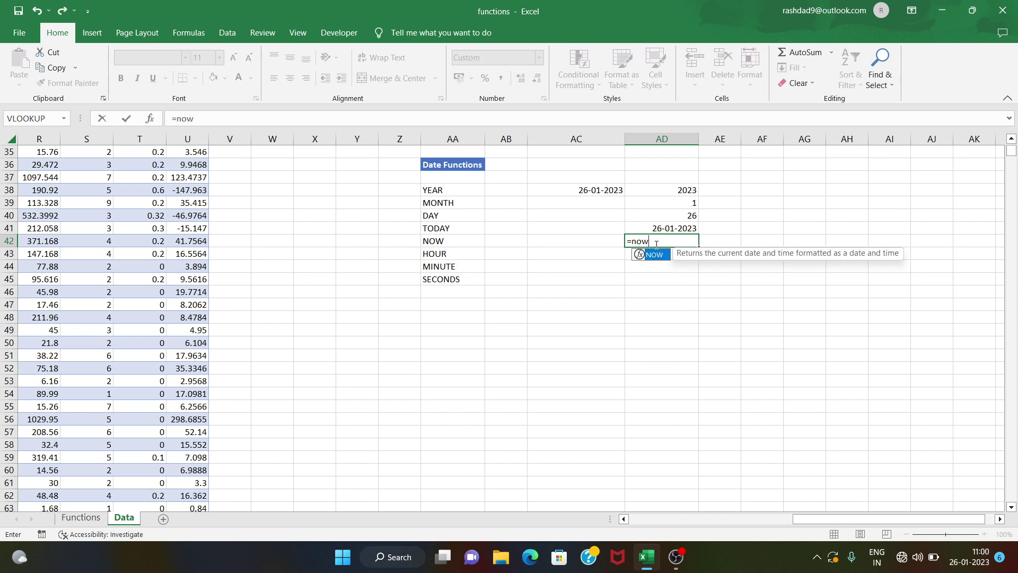
key("Tab")
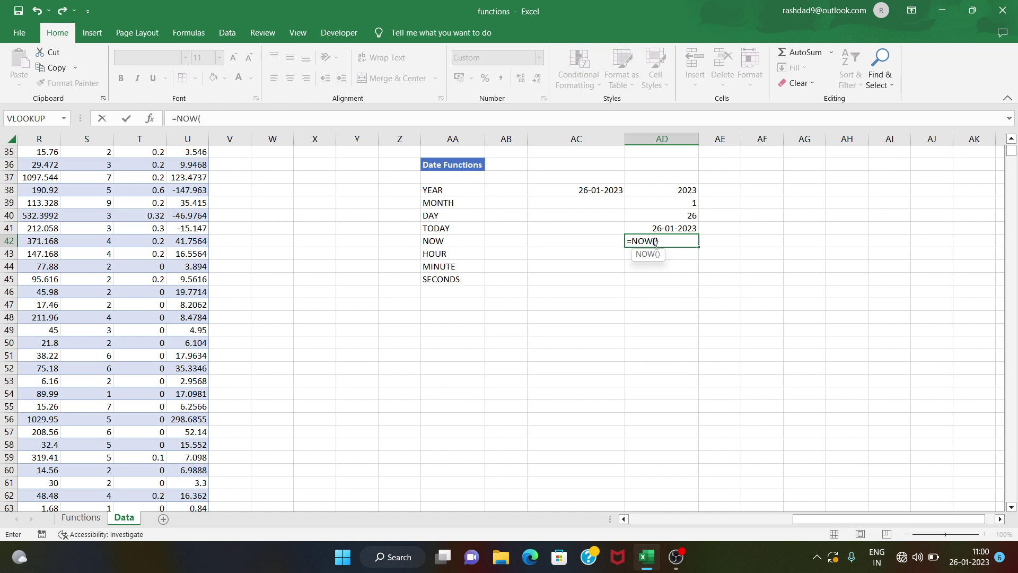
key("Return")
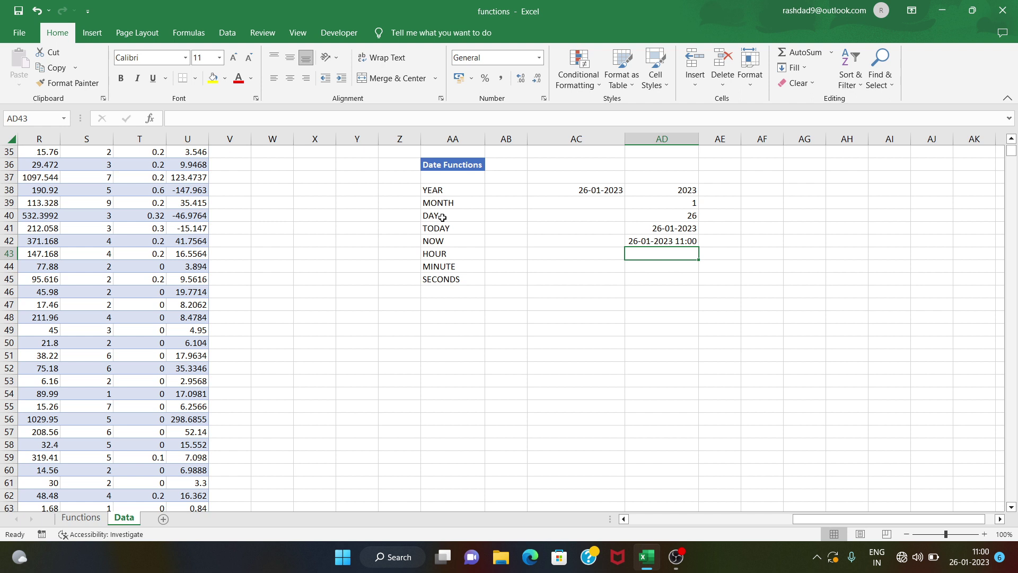
- Extract the hour from the NOW result with the formula =HOUR(AD42) in cell AD43
type("=houer")
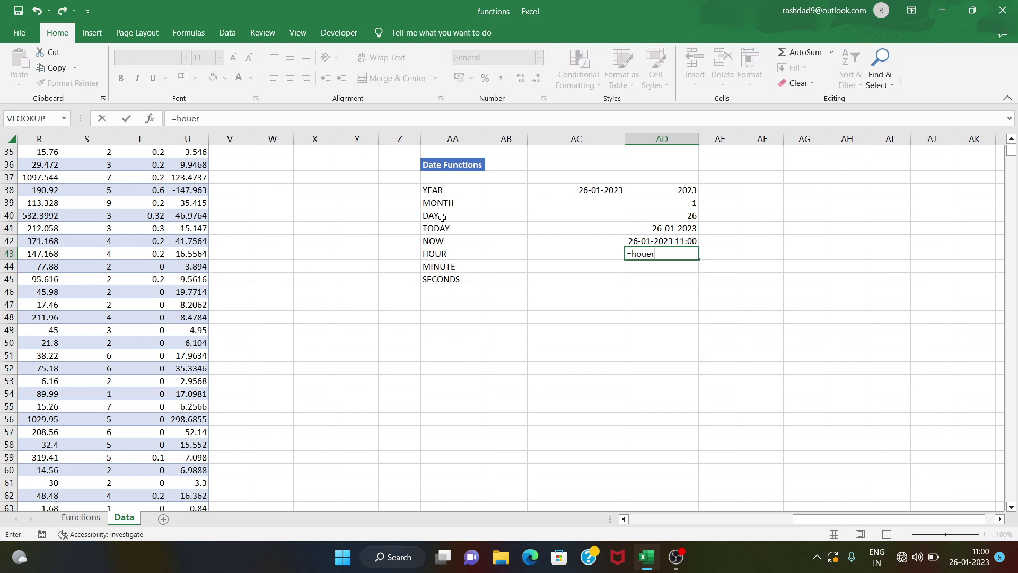
key("BackSpace")
key("BackSpace")
key("BackSpace")
key("Tab")
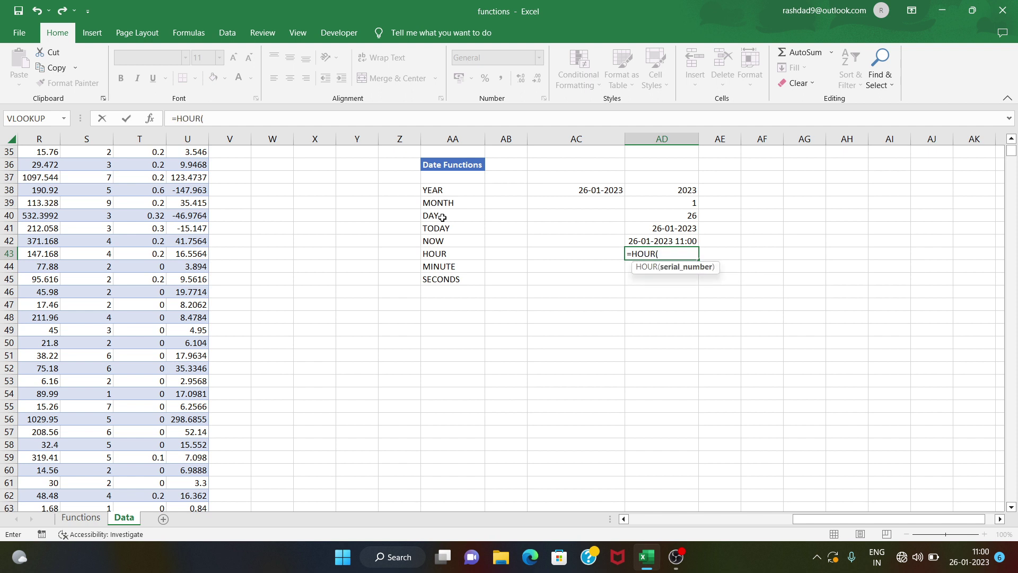
left_click(638, 245)
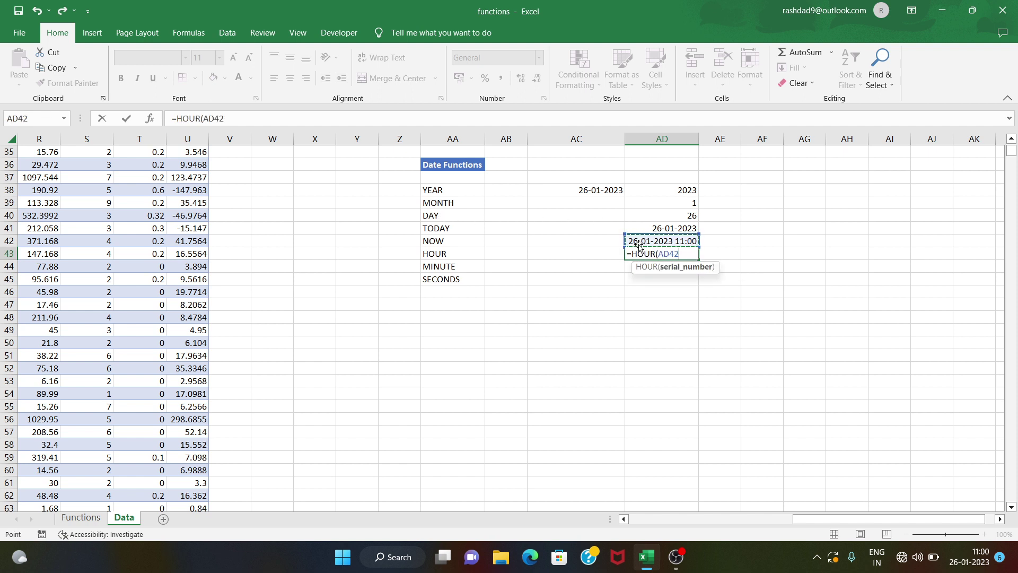
type(")")
key("Return")
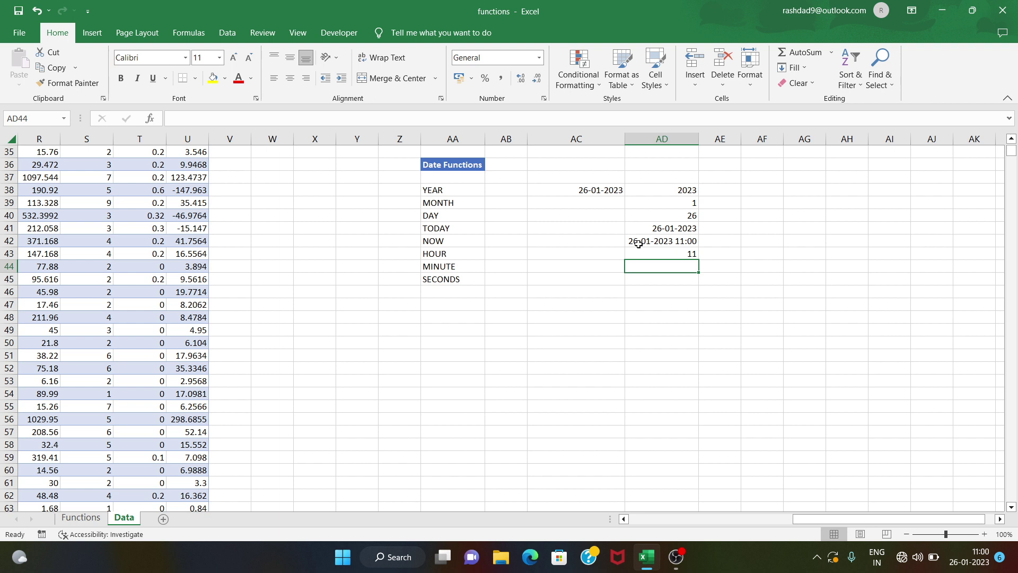
- Extract the minute from the NOW result with the formula =MINUTE(AD42) in cell AD44
type("=min")
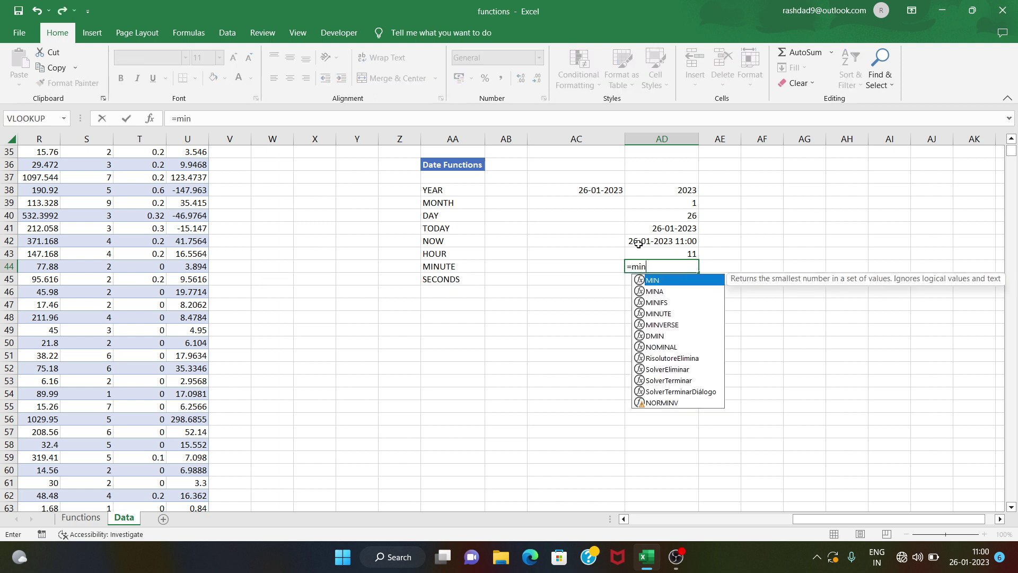
type("ut")
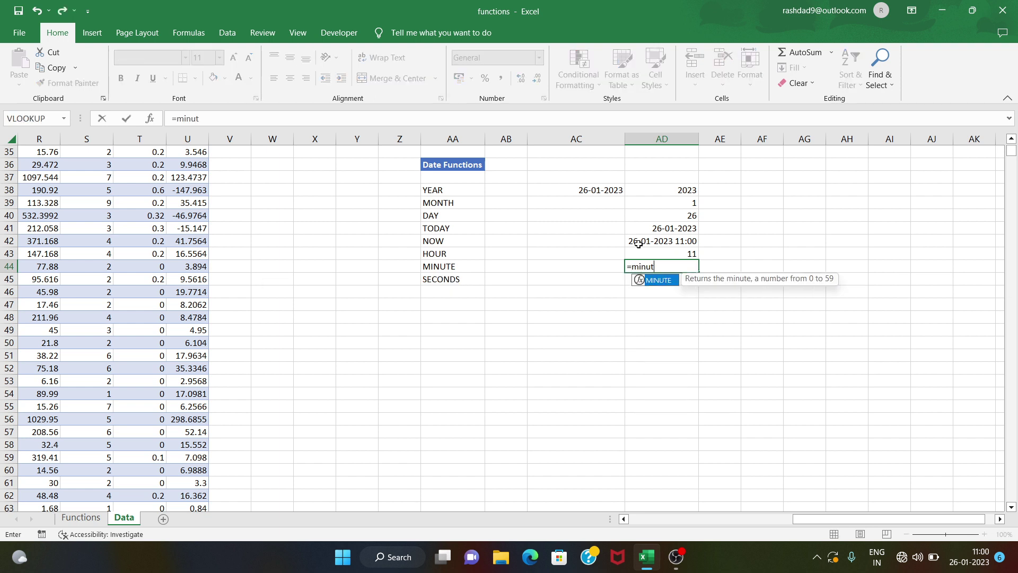
key("Tab")
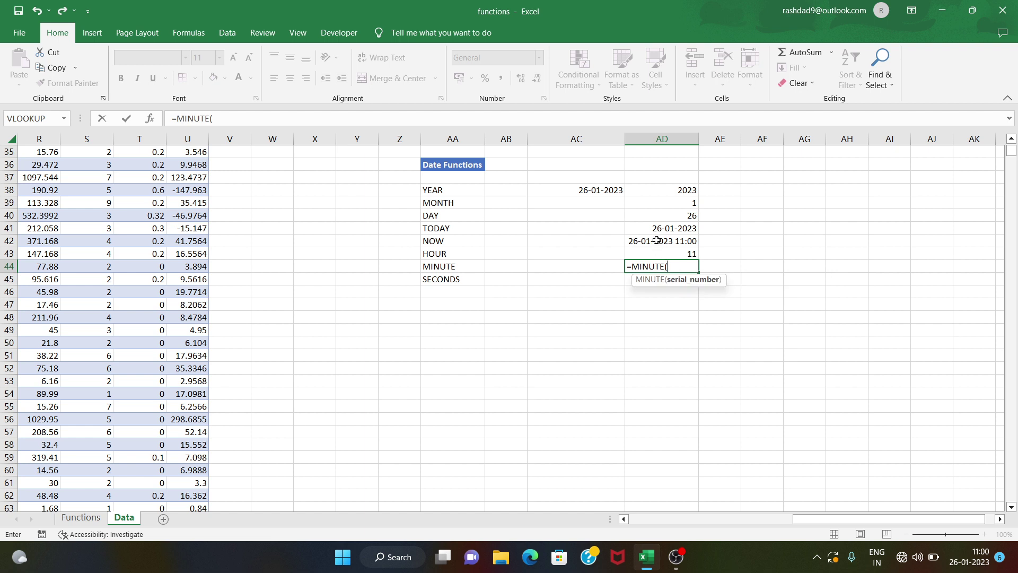
left_click(657, 243)
type(")")
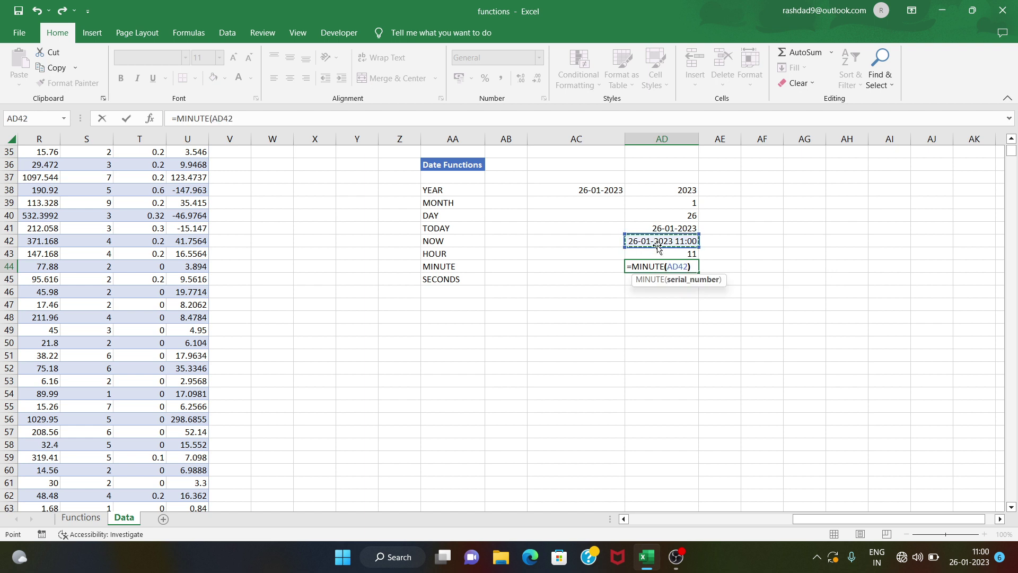
key("Return")
- Extract the seconds from the NOW result with the formula =SECOND(AD42) in cell AD45
type("=")
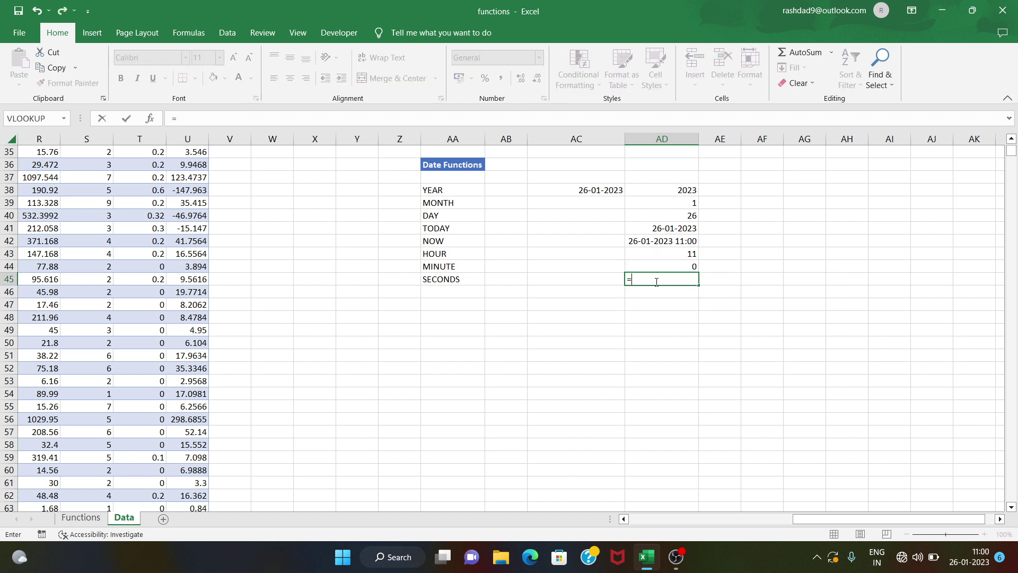
type("sec")
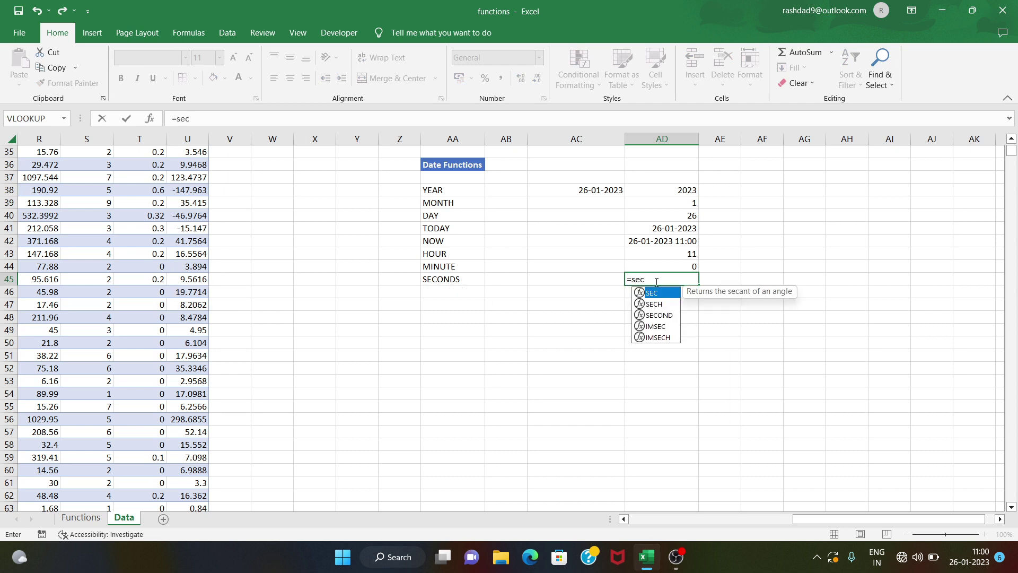
double_click(662, 313)
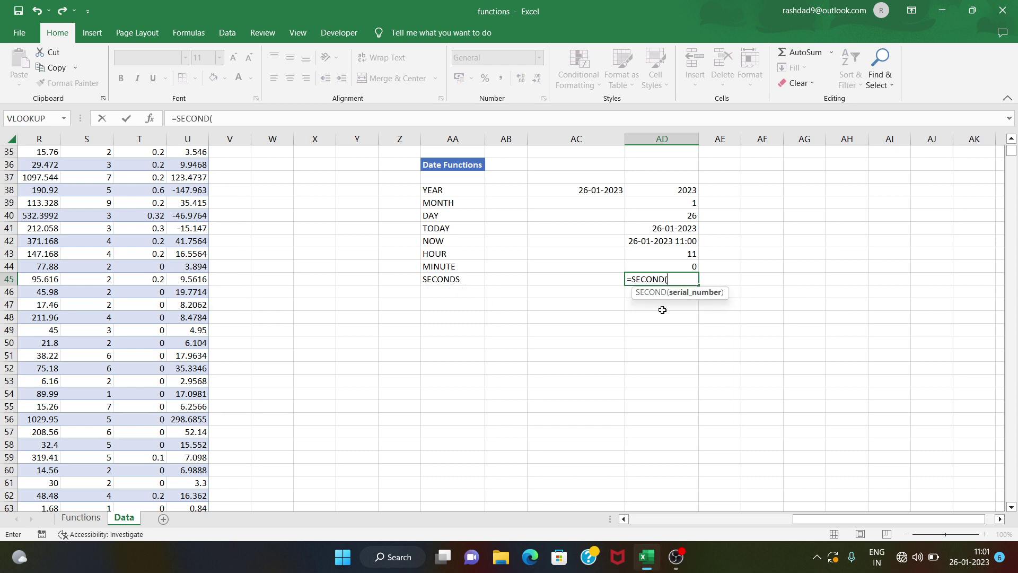
left_click(664, 241)
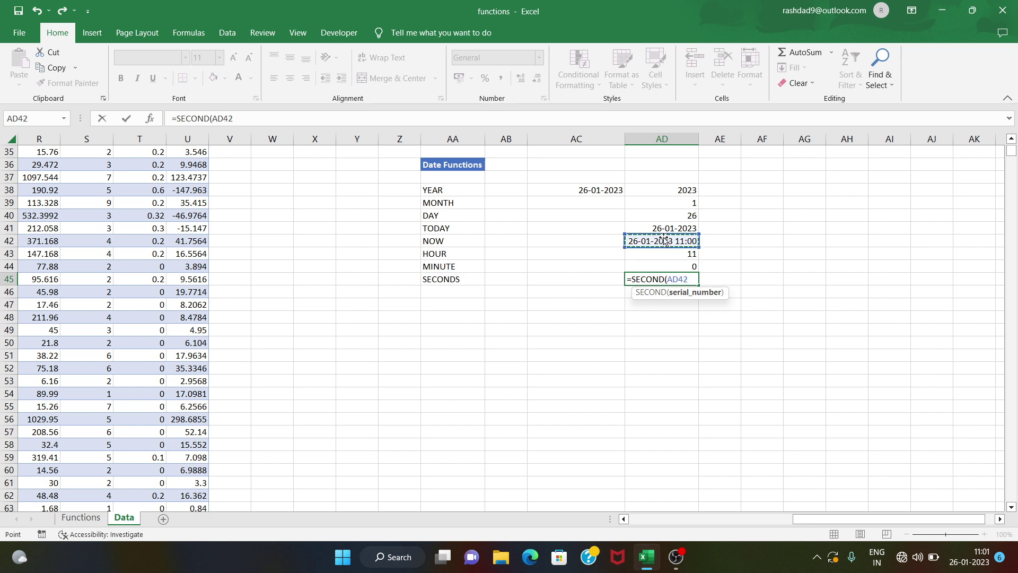
type(")")
key("Return")
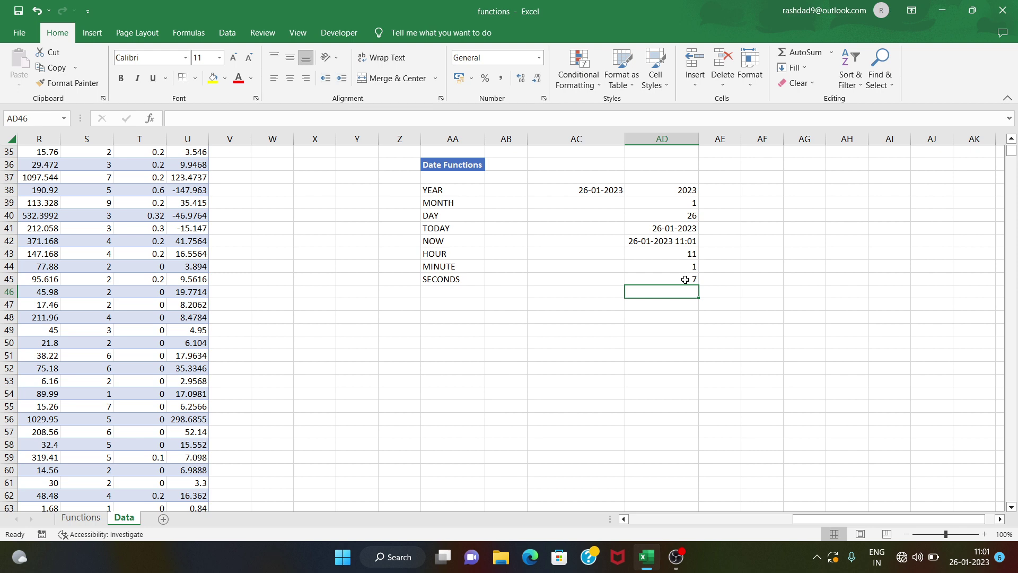
- Enter the date 26-01-2023 in cell AB24 beside the TEXT label
scroll(685, 280, "up", 2)
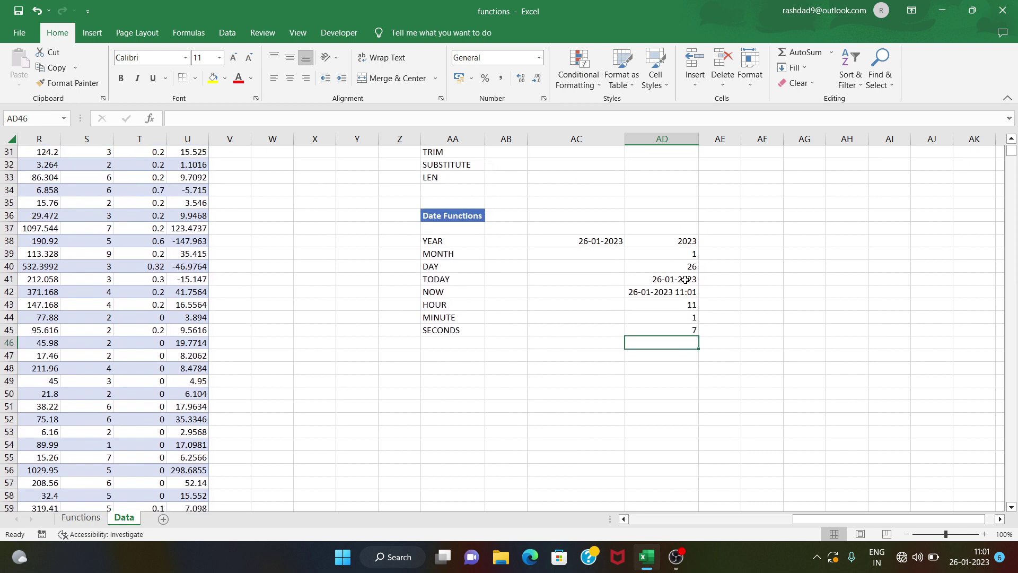
scroll(685, 279, "up", 6)
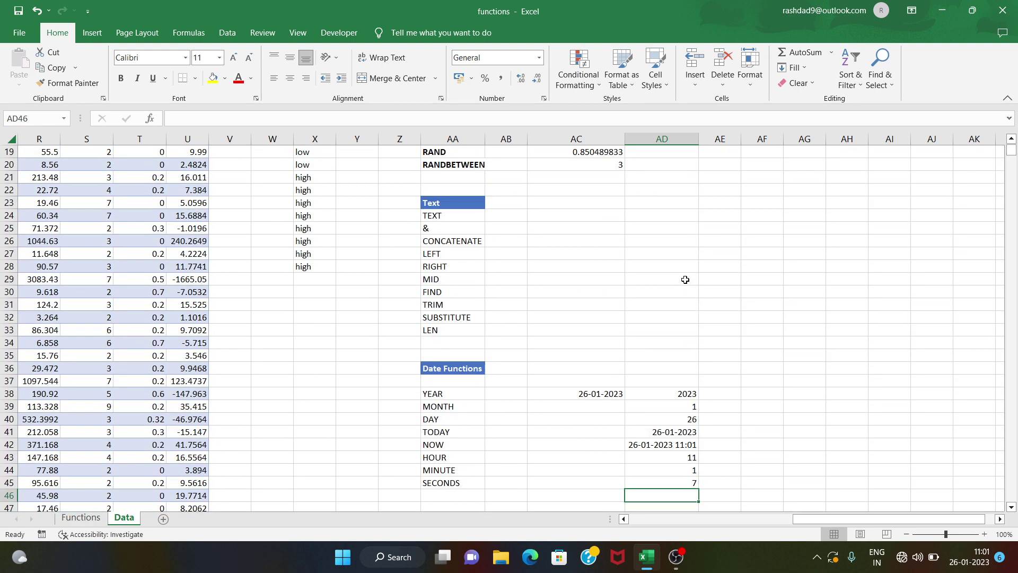
left_click(519, 276)
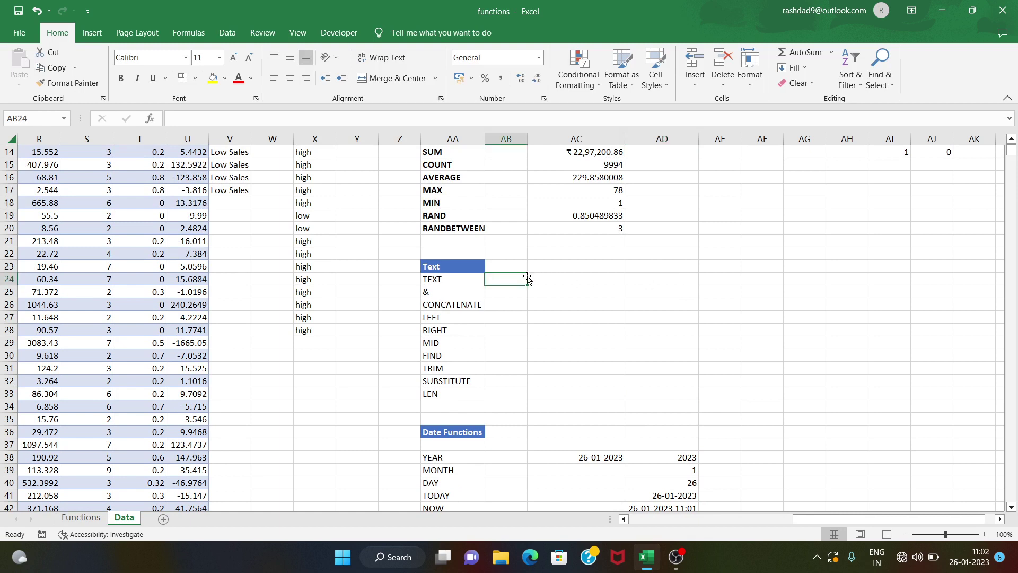
type("2")
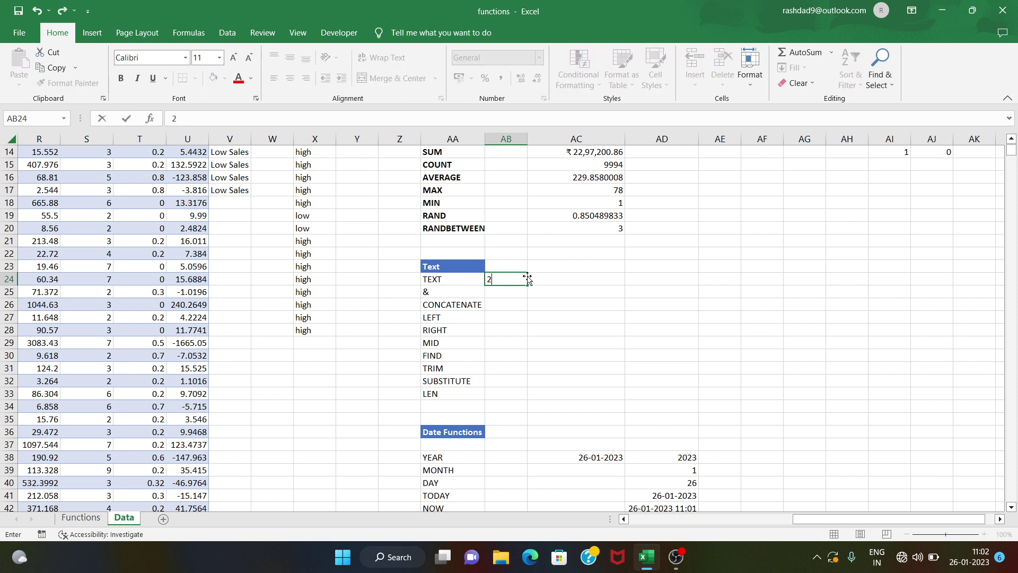
type("6-01-2023")
key("Tab")
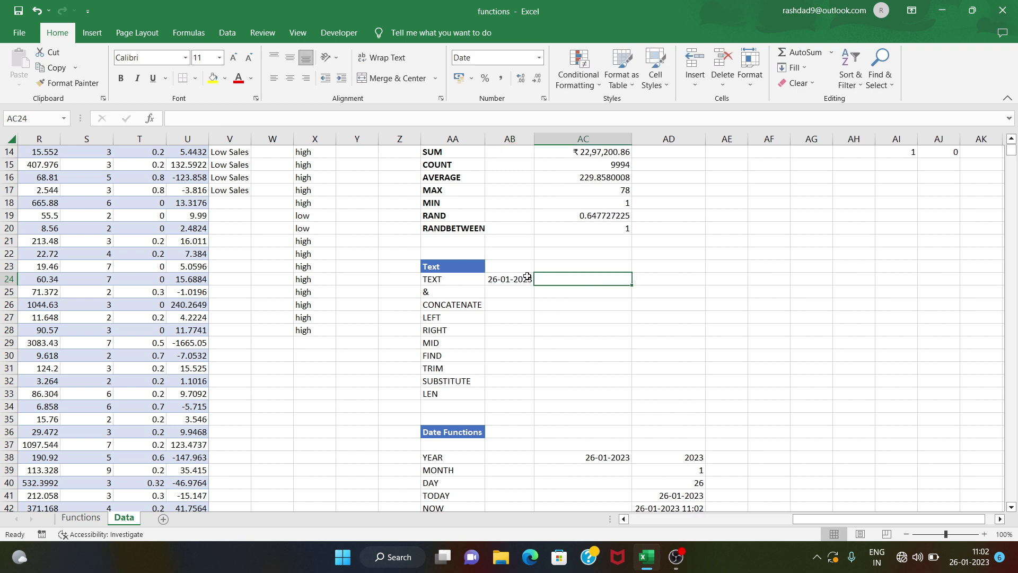
type("=")
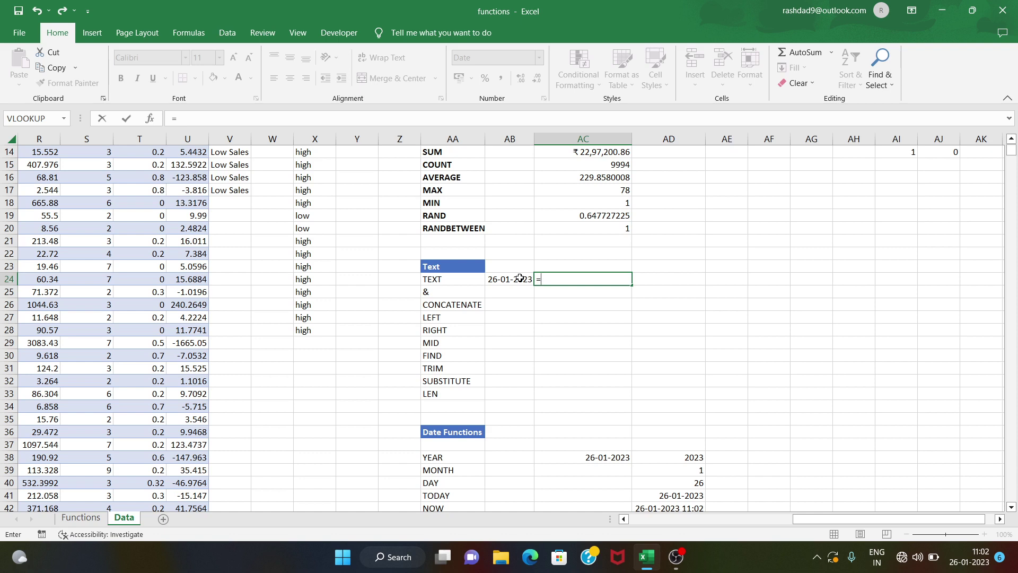
type("text")
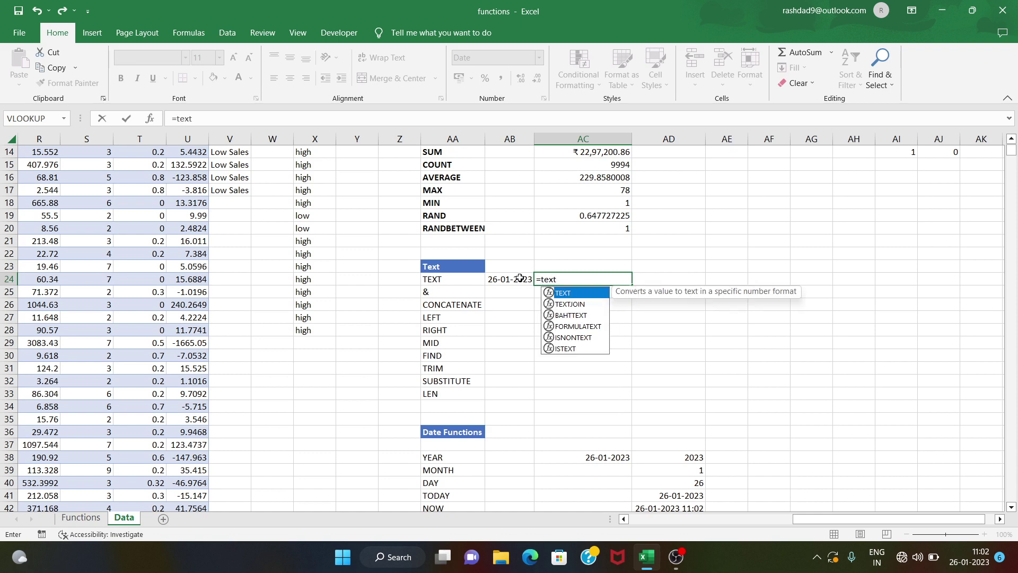
left_click(520, 278)
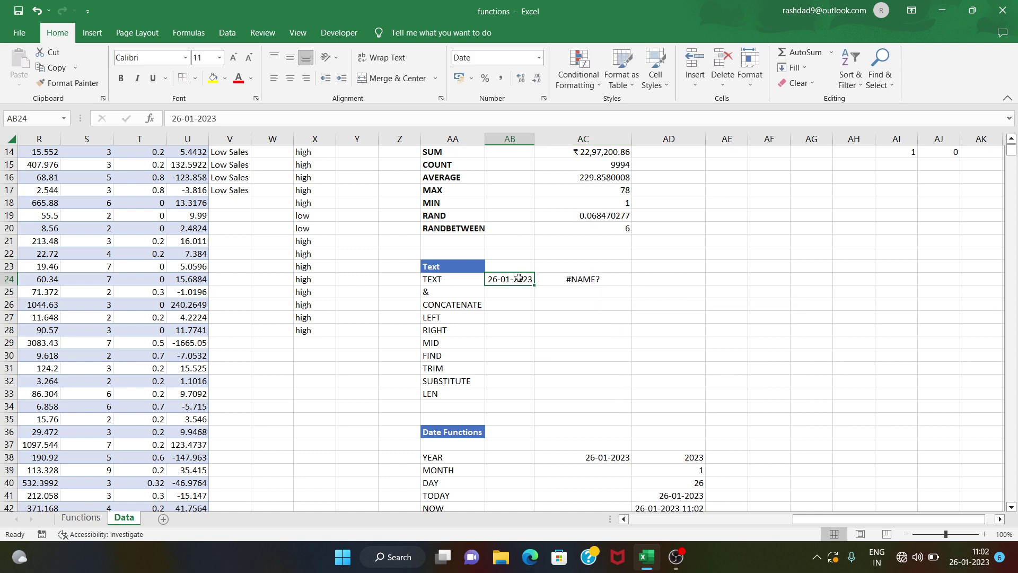
left_click(552, 280)
key("BackSpace")
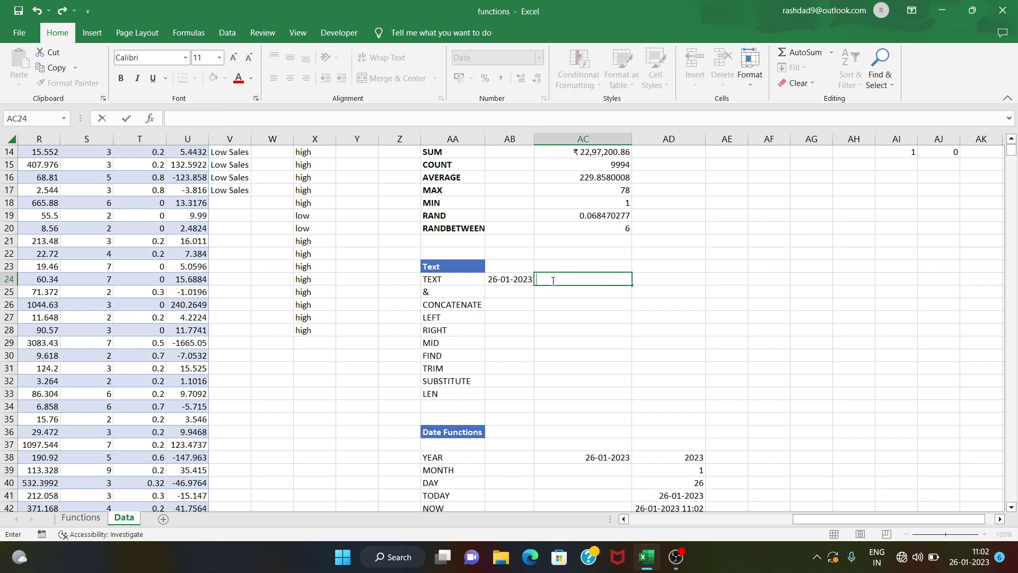
- Convert the date to month/day/year text with the formula =TEXT(AB24,"MM/DD/YY") in cell AC24
type("=tex")
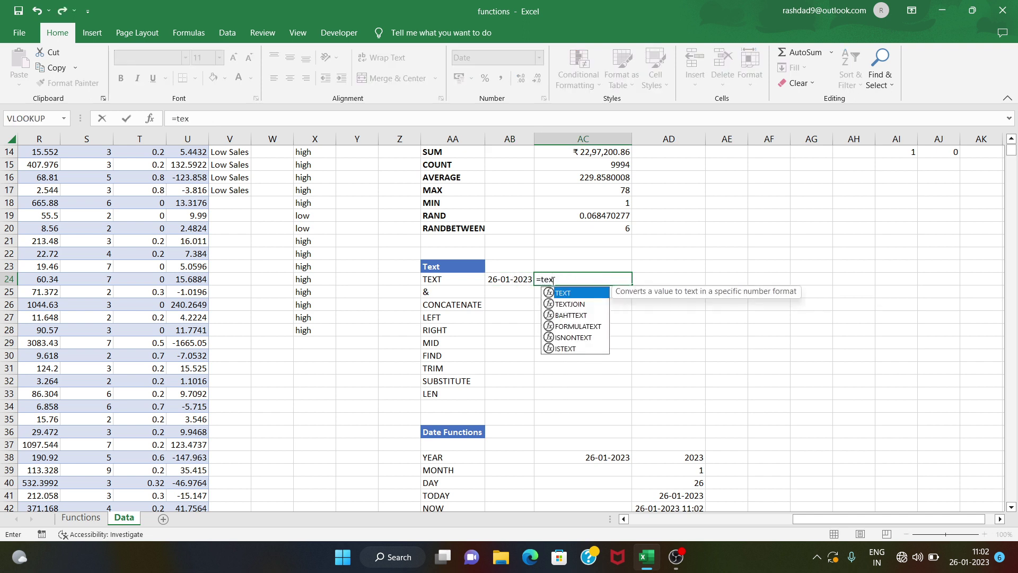
key("Tab")
left_click(519, 279)
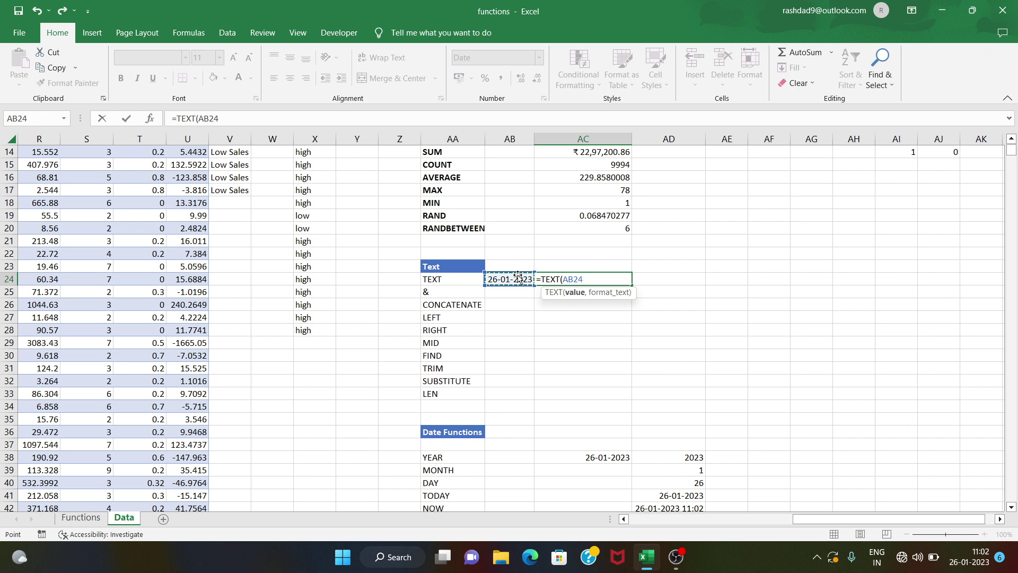
type(",\"MM")
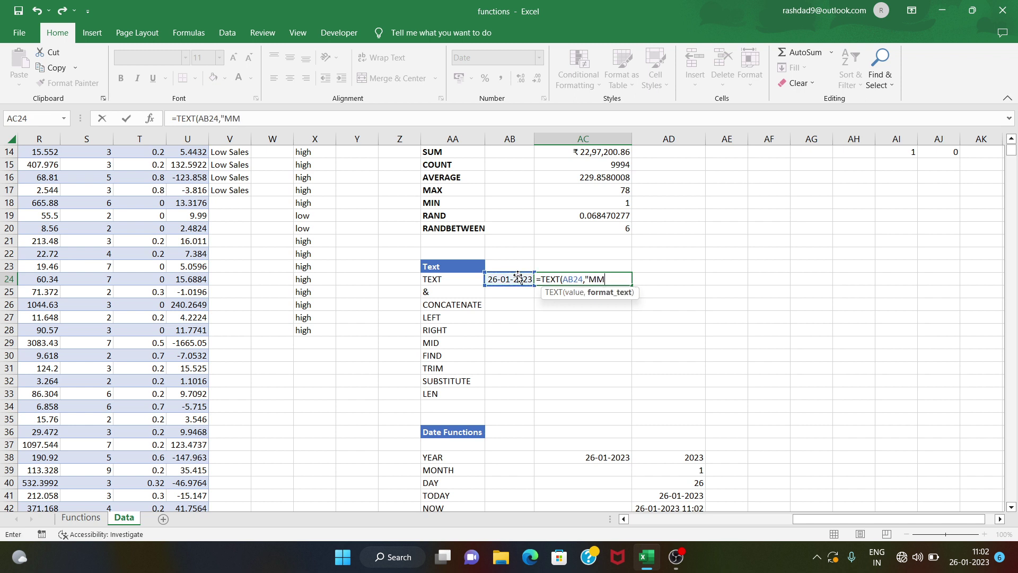
type("/DD")
type("/YY\")")
key("Return")
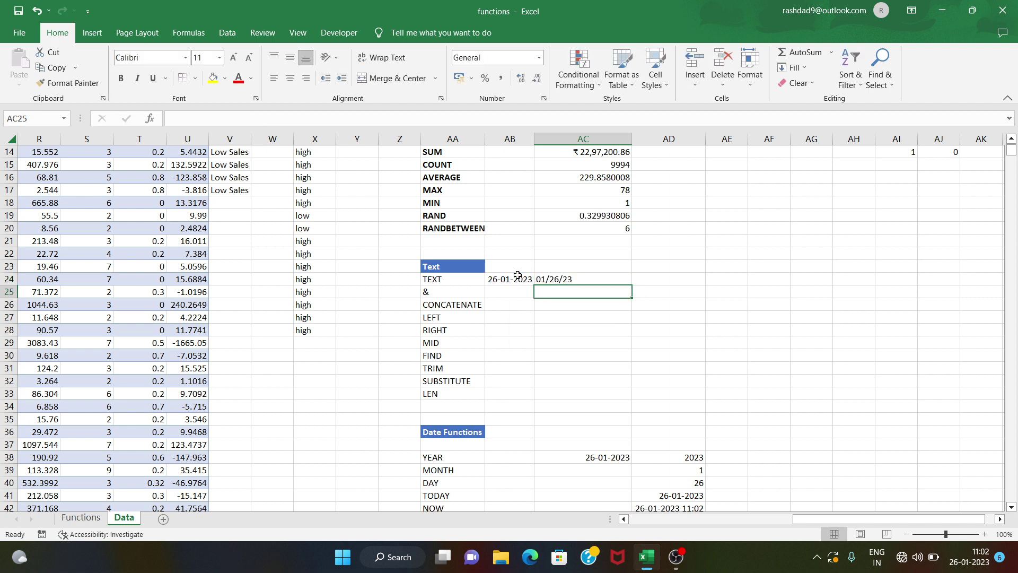
left_click(546, 277)
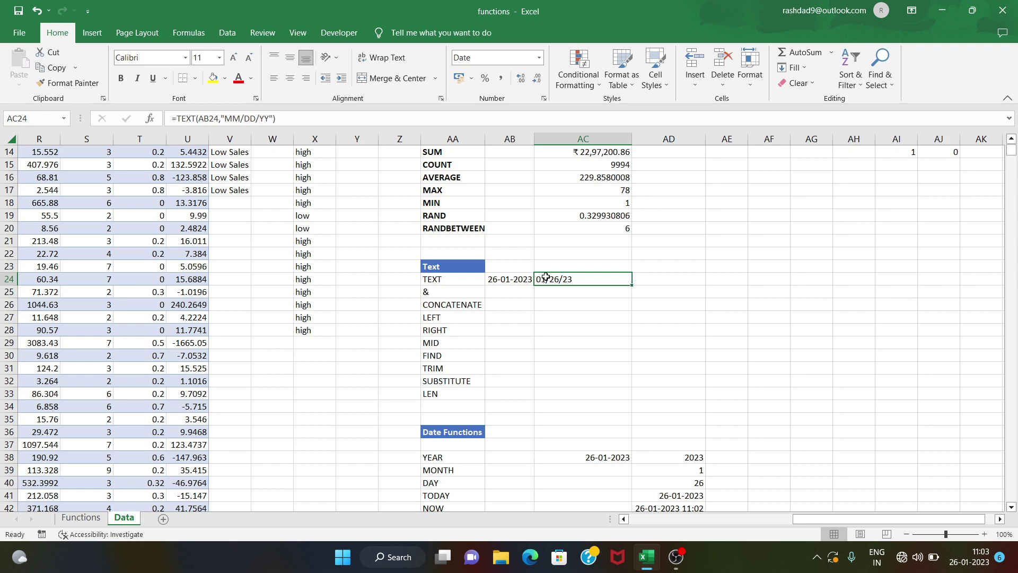
- Enter the sample values 1 in cell AB25 and LIFE in cell AC25 beside the & label
left_click(510, 296)
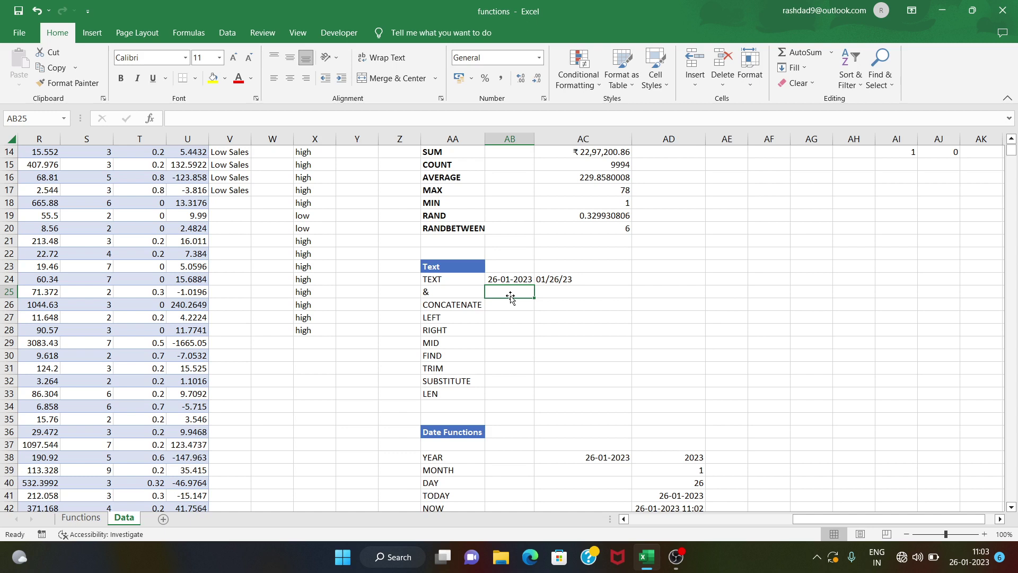
type("1")
key("Tab")
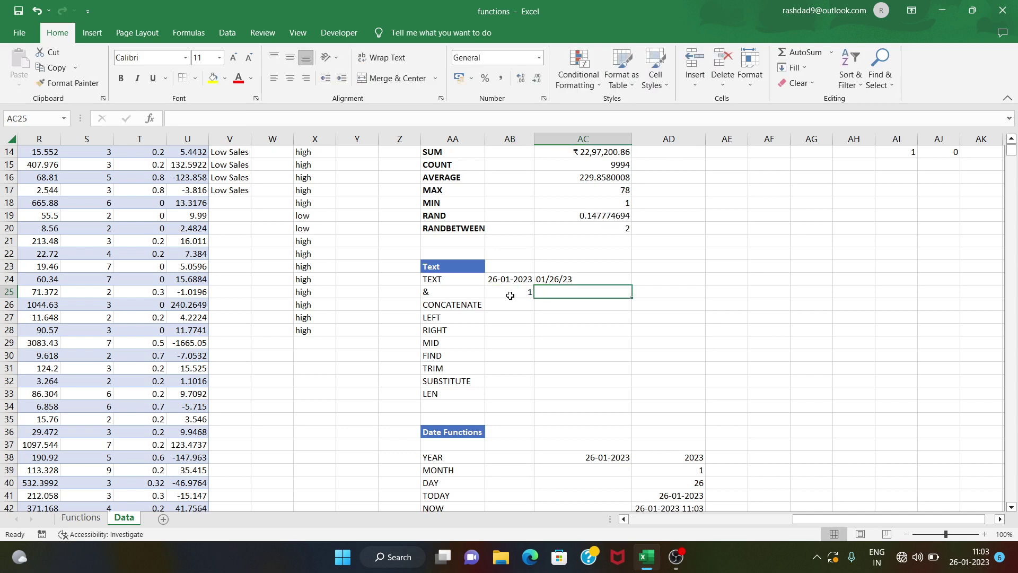
type("LIFE")
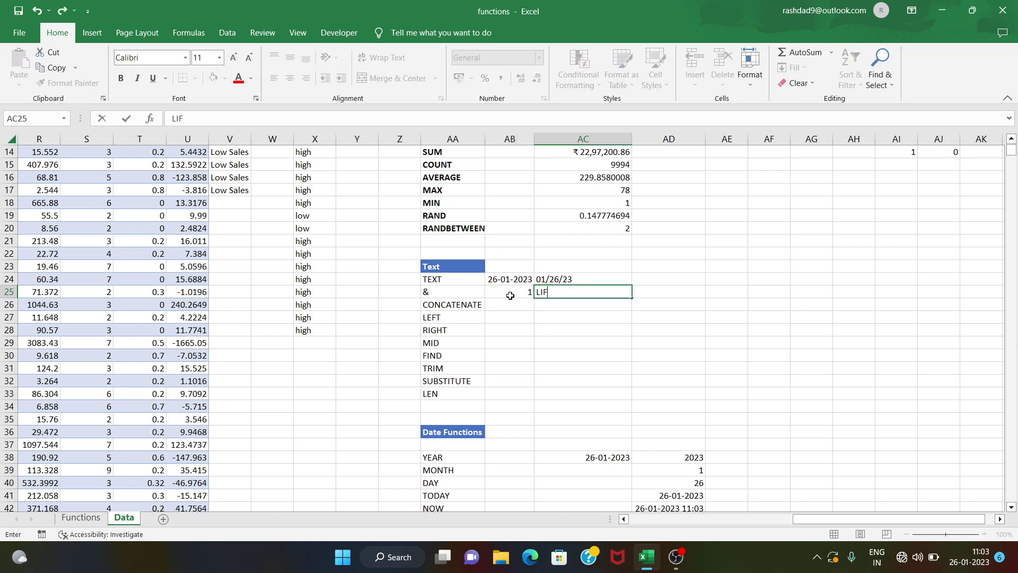
- Clear any leftover contents from cells AE25 and AE26 beside the & and CONCATENATE rows
left_click(716, 293)
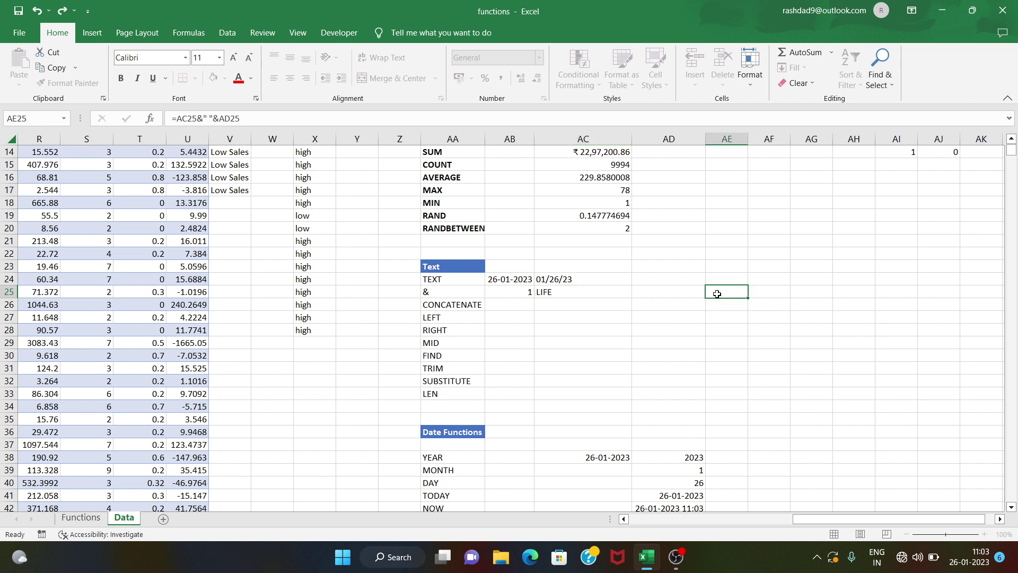
left_click(690, 304)
left_click(714, 301)
key("BackSpace")
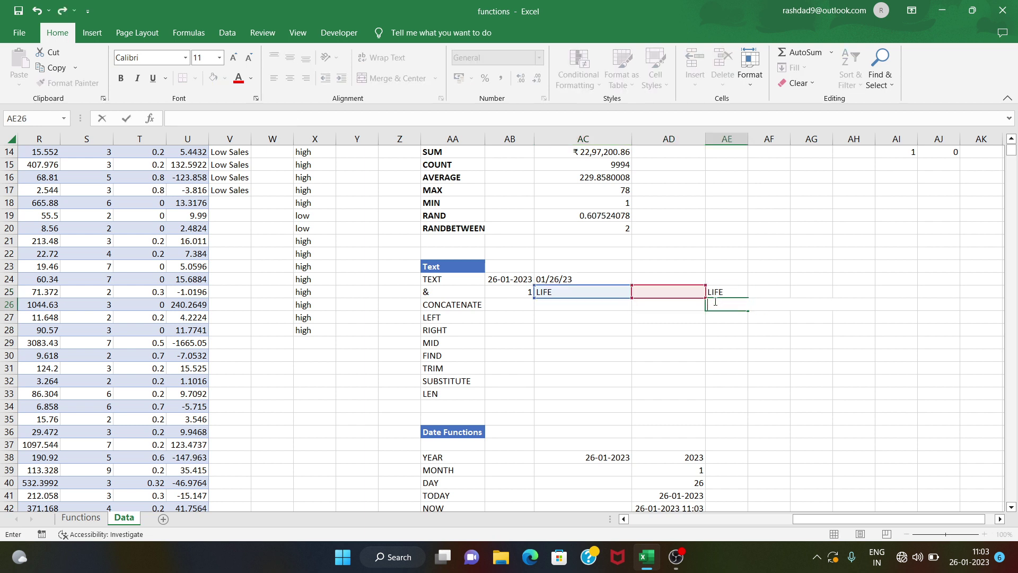
left_click(720, 292)
key("BackSpace")
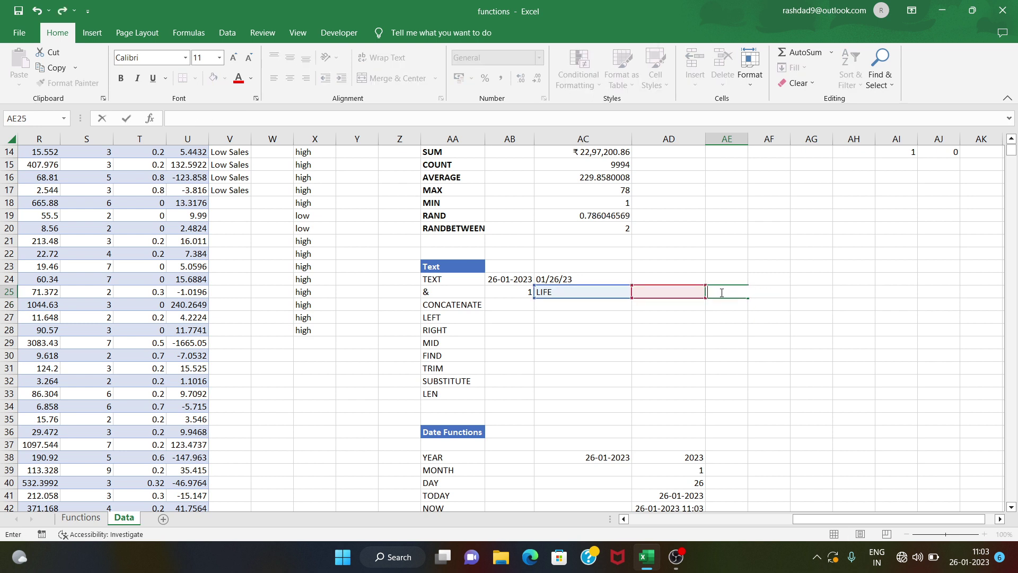
- Join the two sample values with the formula =AB25&AC25 in cell AD25
left_click(666, 295)
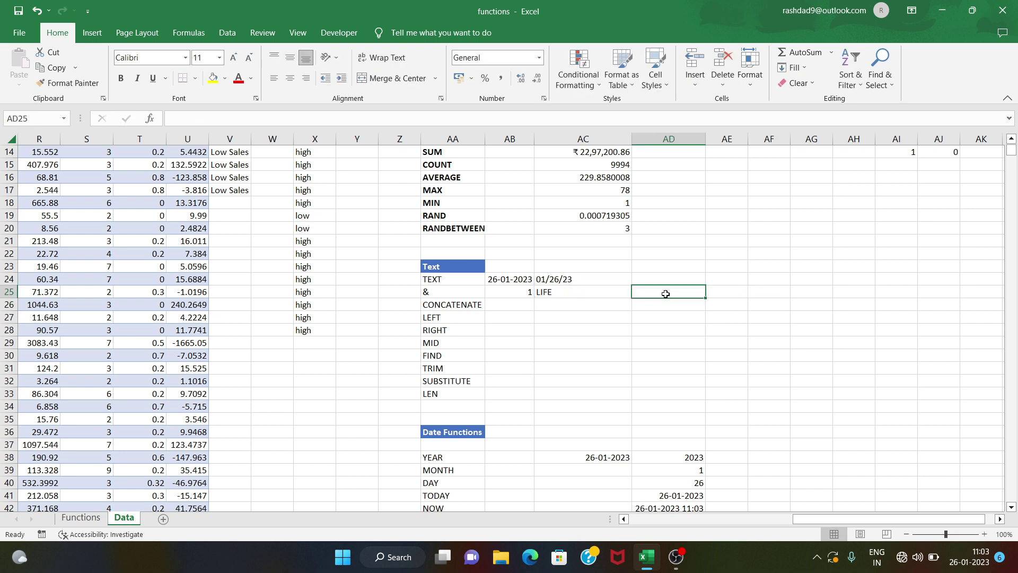
type("=")
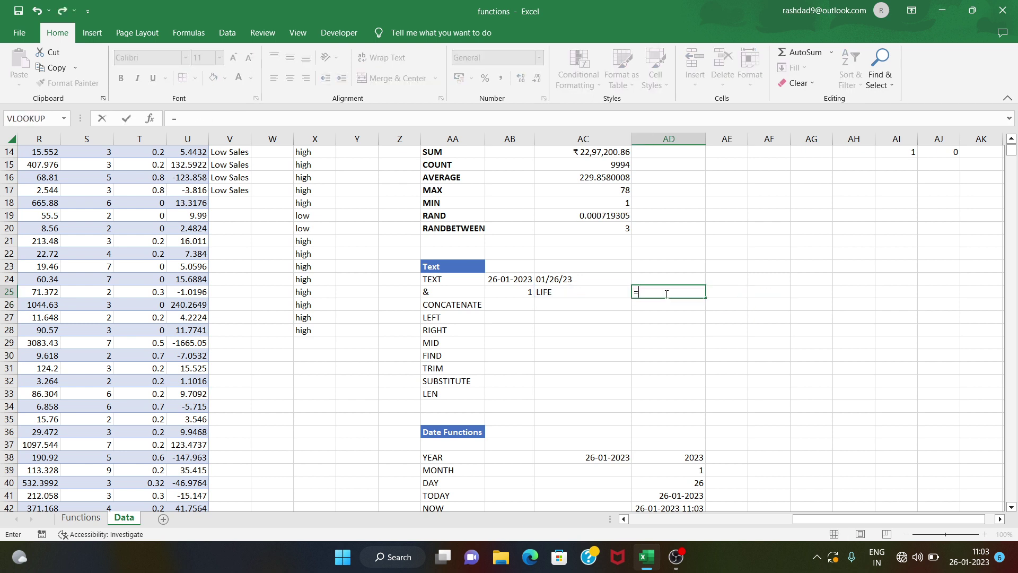
left_click(524, 295)
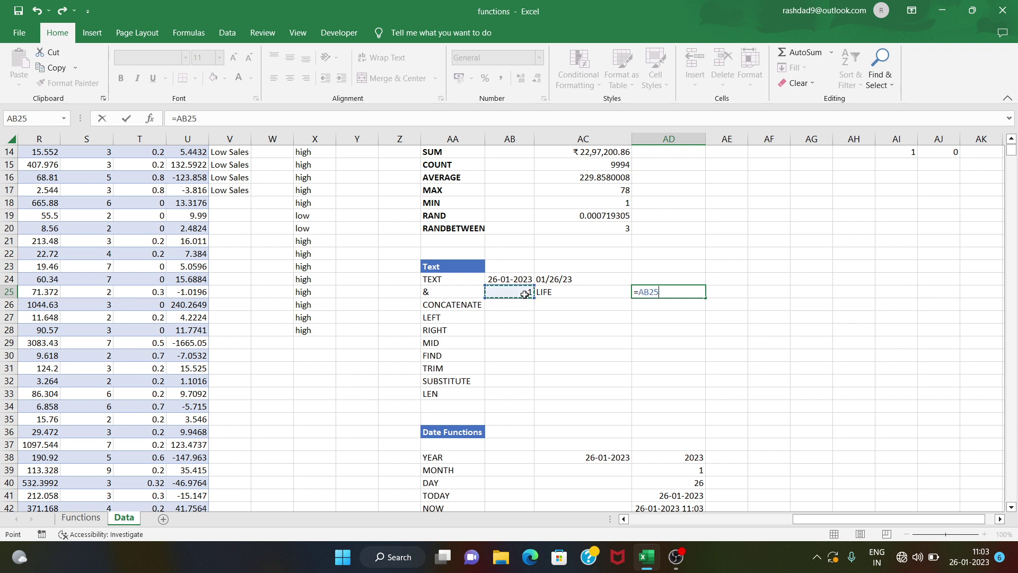
type("&")
left_click(550, 291)
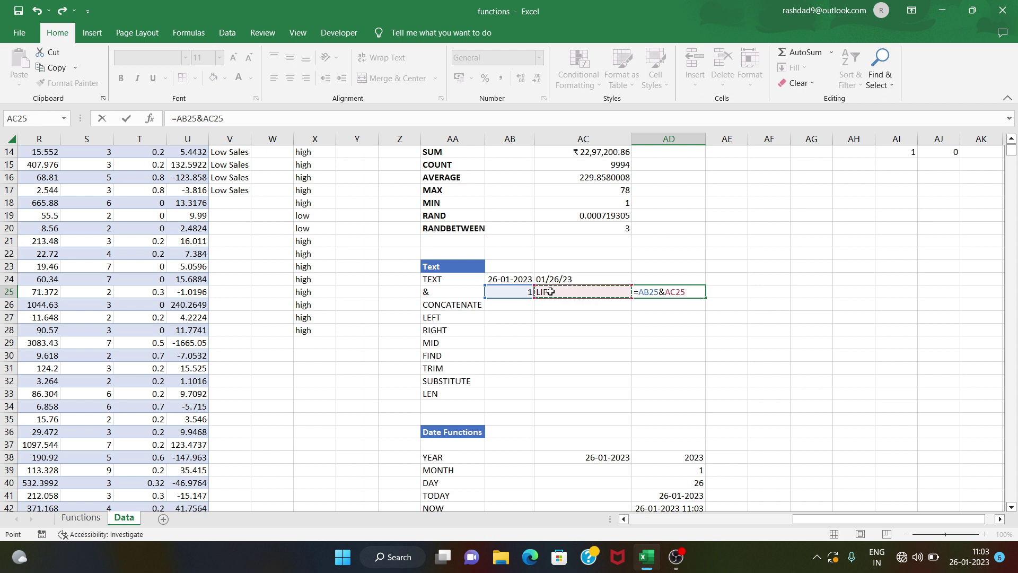
key("Return")
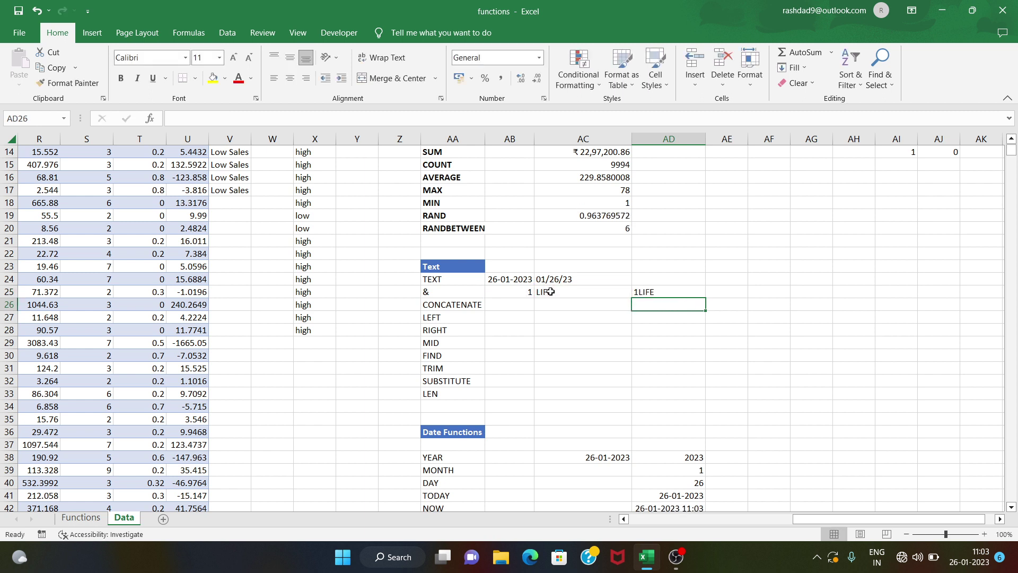
left_click(653, 293)
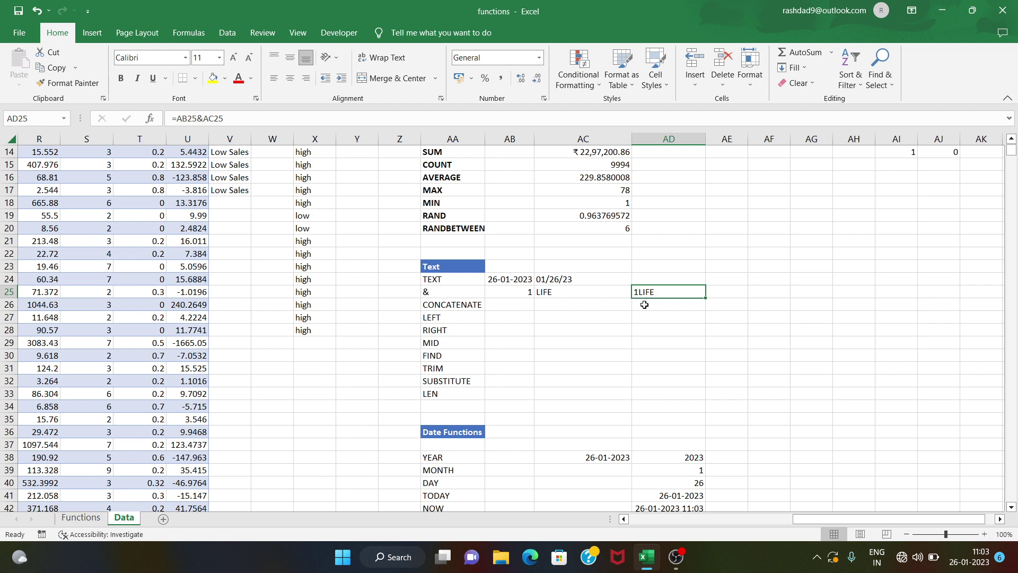
- Join the same two values with the formula =CONCATENATE(AB25,AC25) in cell AD26
left_click(644, 305)
type("=conc")
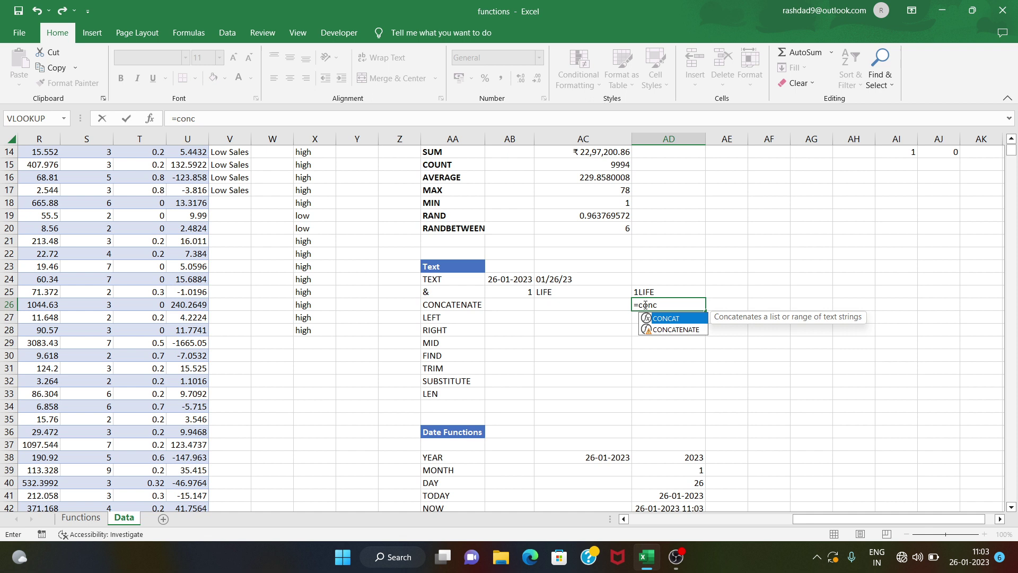
left_click(693, 331)
double_click(693, 329)
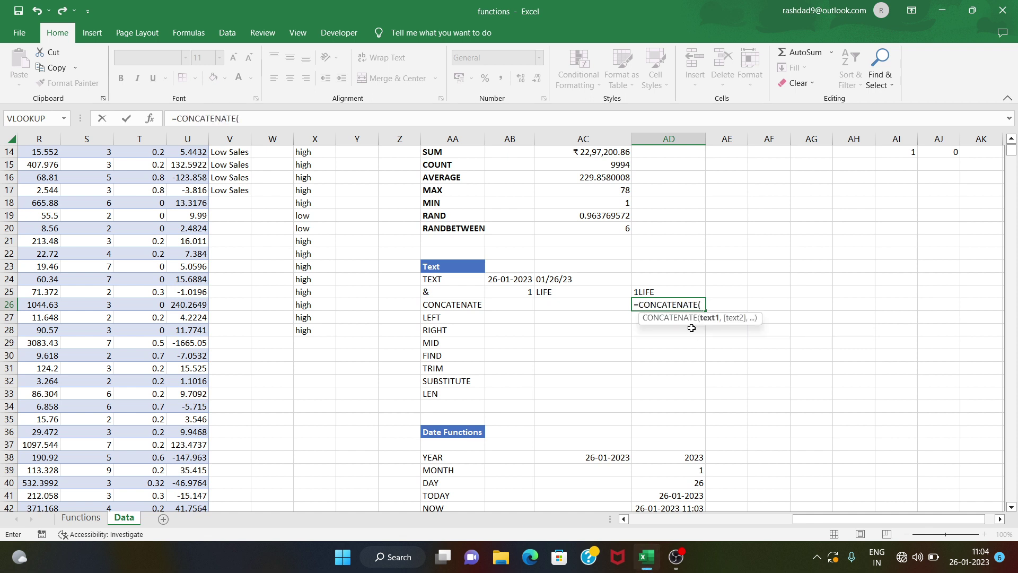
left_click(499, 291)
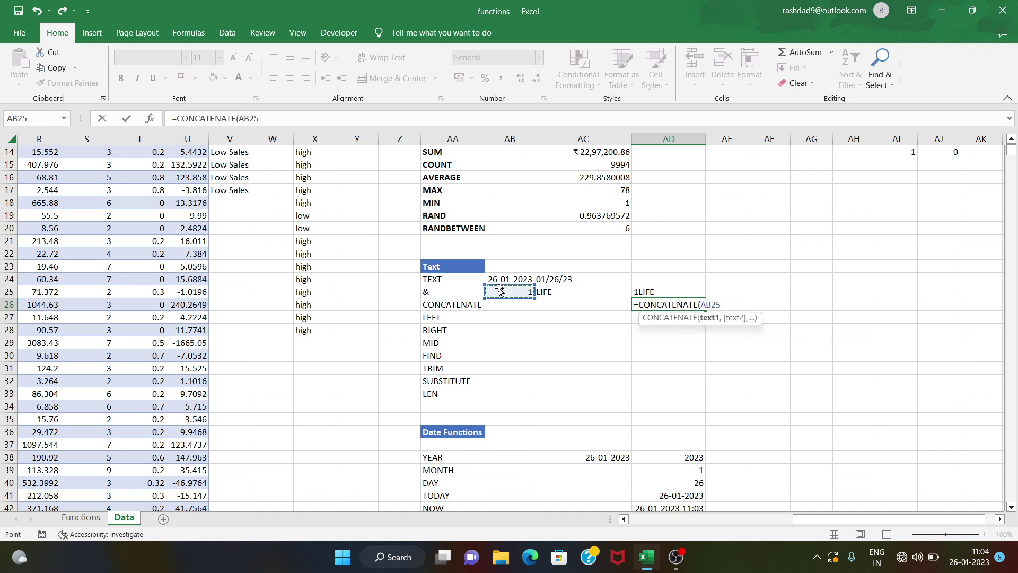
type(",")
left_click(542, 291)
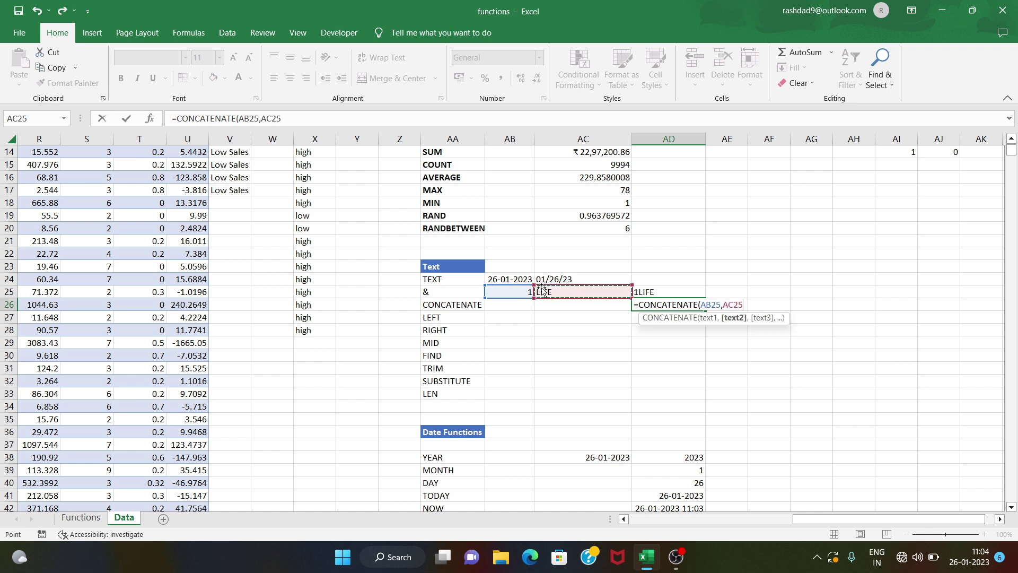
type(")")
key("Return")
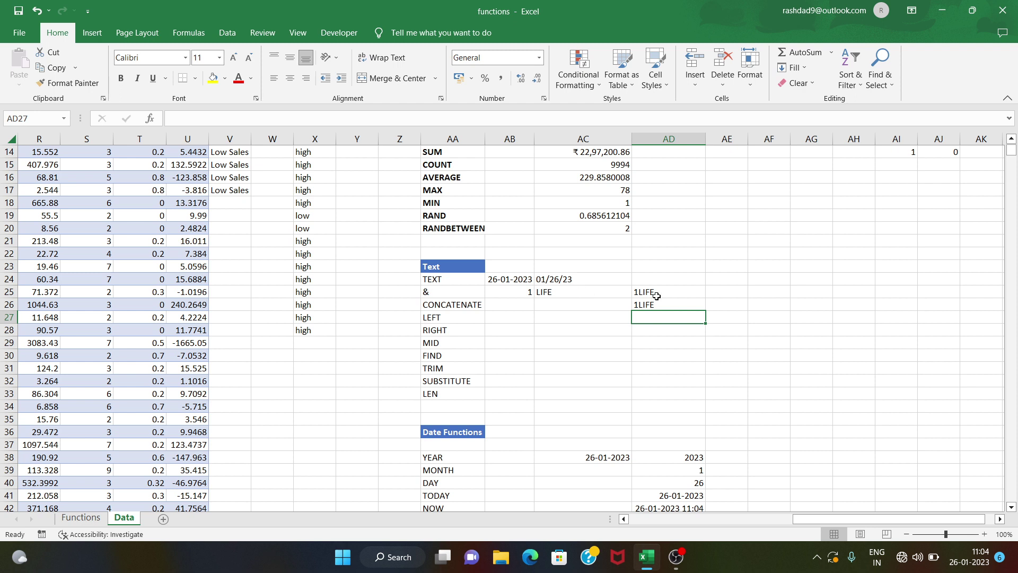
- Add a space between the two joined values in cell AD25 by changing the formula to =AB25&" "&AC25
left_click(672, 295)
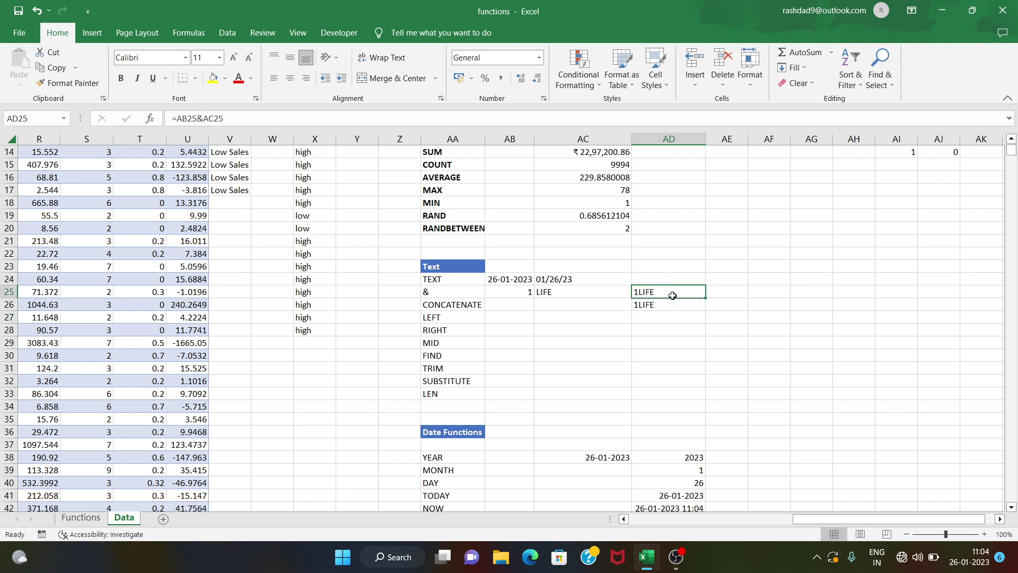
left_click(201, 118)
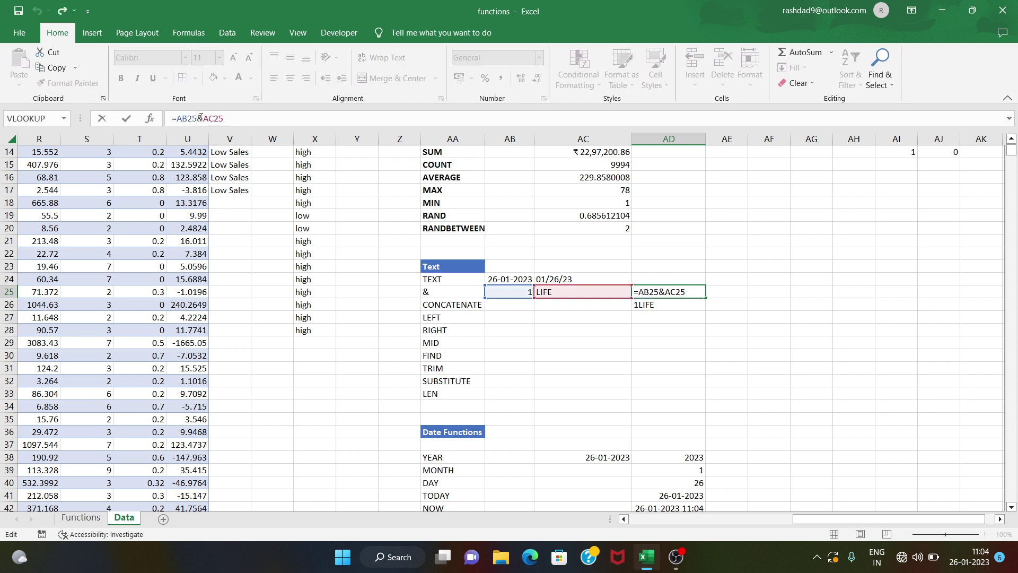
type("\" \"")
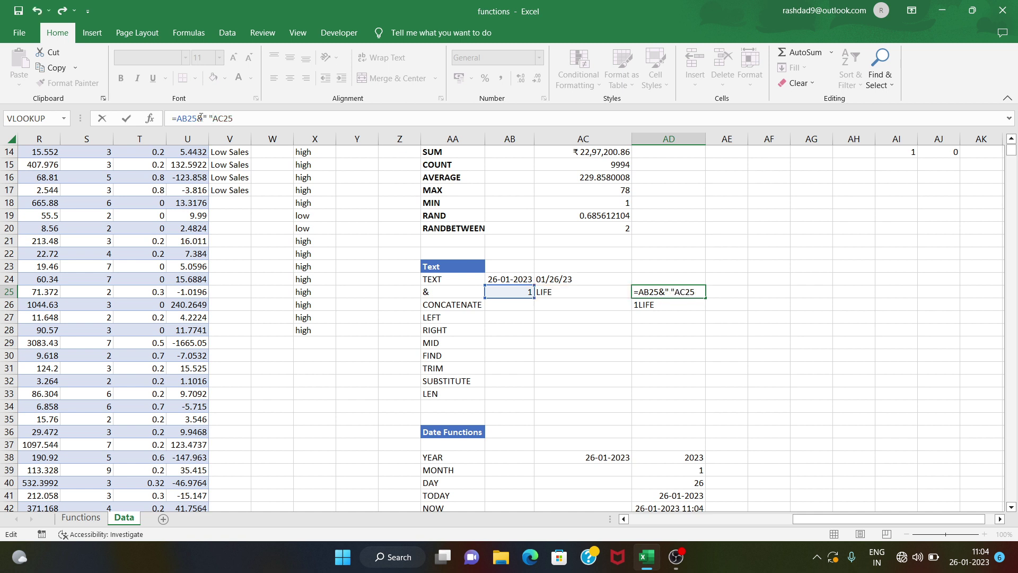
type("&")
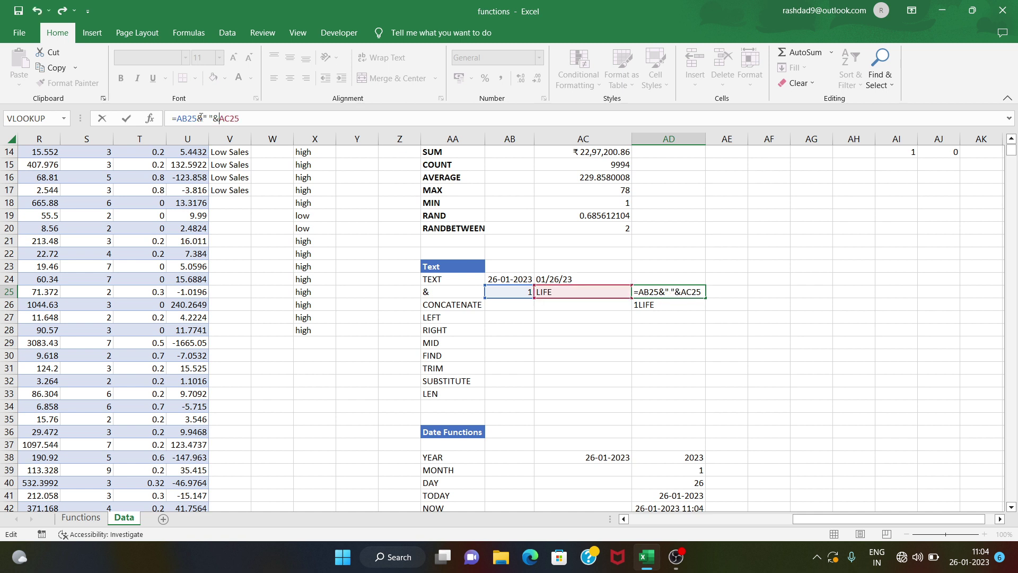
key("Return")
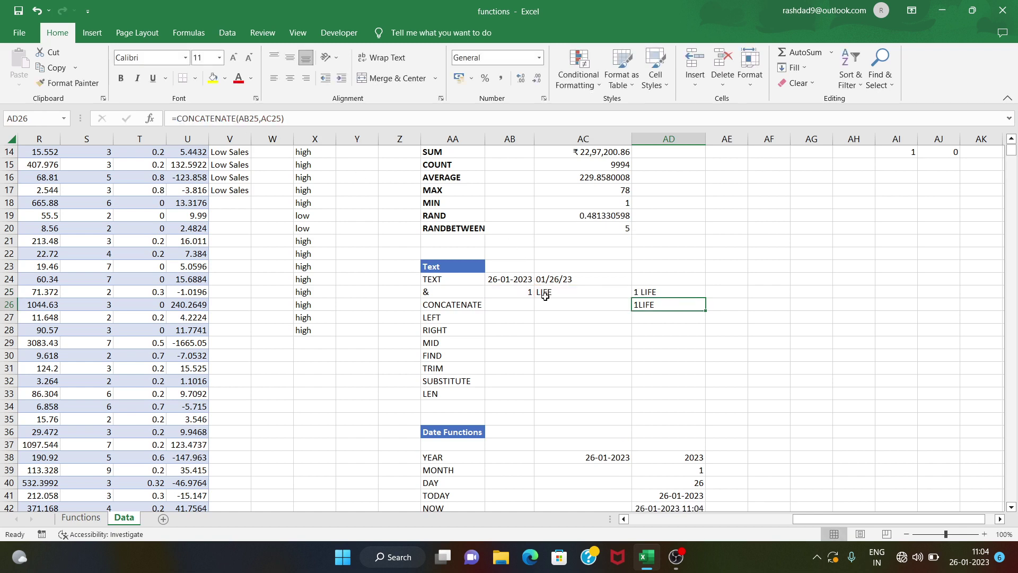
- Add a space between the joined values in cell AD26 by changing the formula to =CONCATENATE(AB25," ",AC25)
left_click(261, 118)
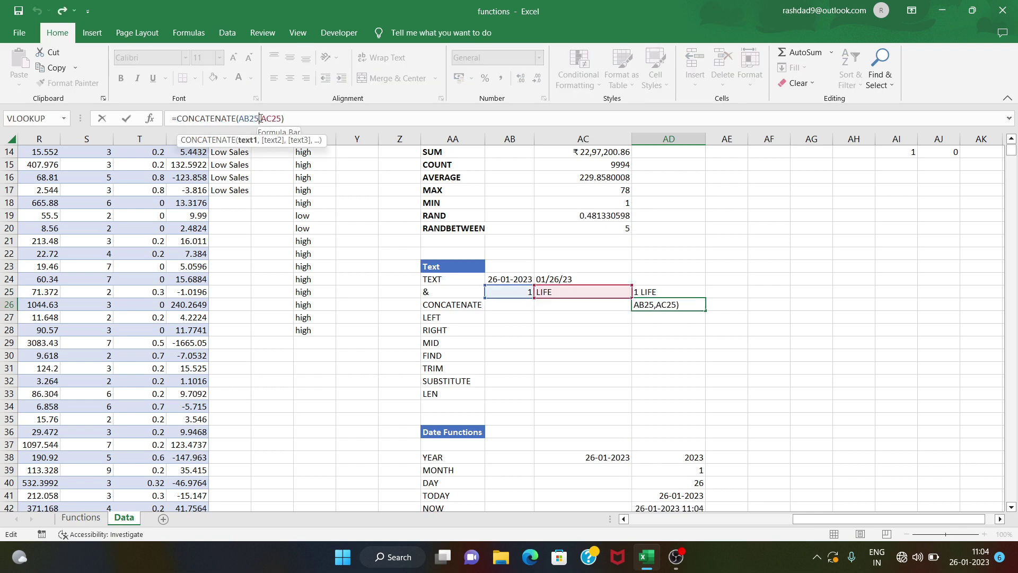
type("\"")
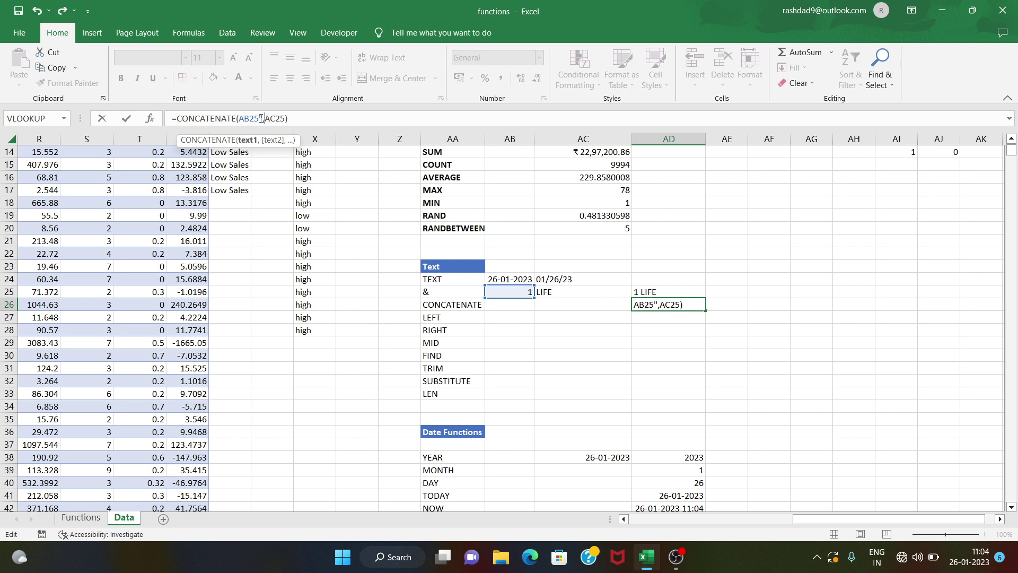
type(" \",")
key("Return")
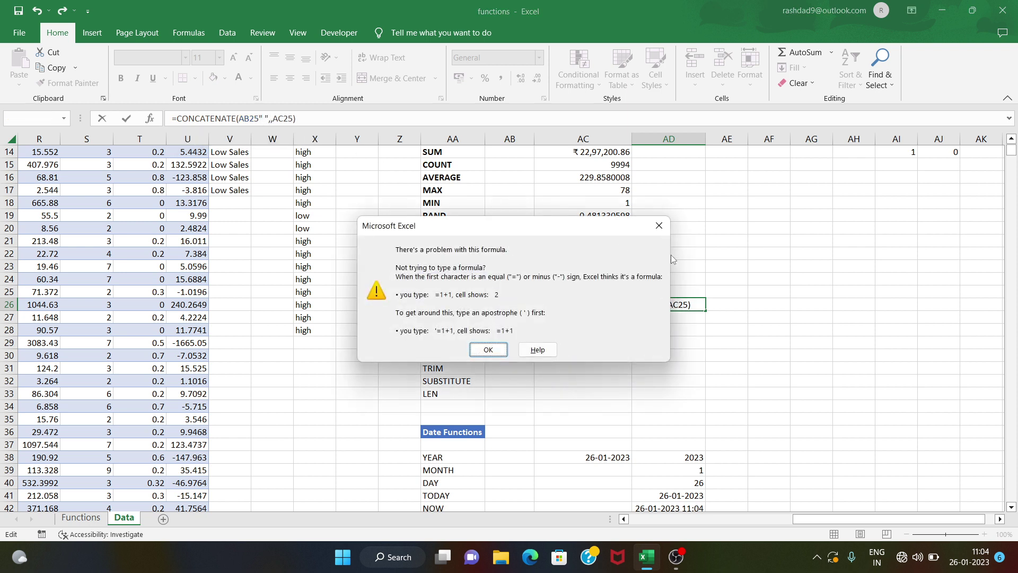
left_click(660, 225)
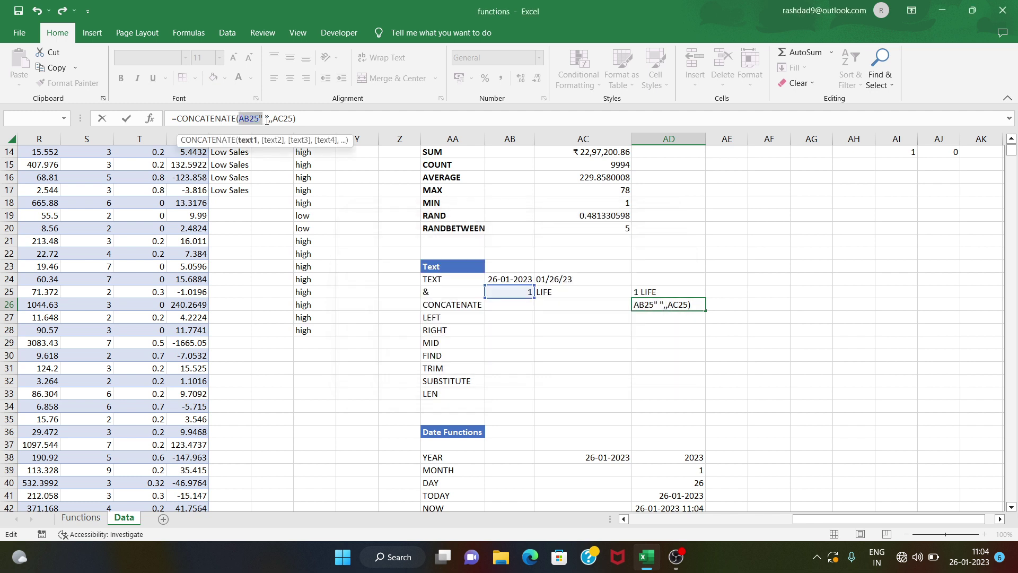
left_click(260, 117)
type(",")
left_click(276, 118)
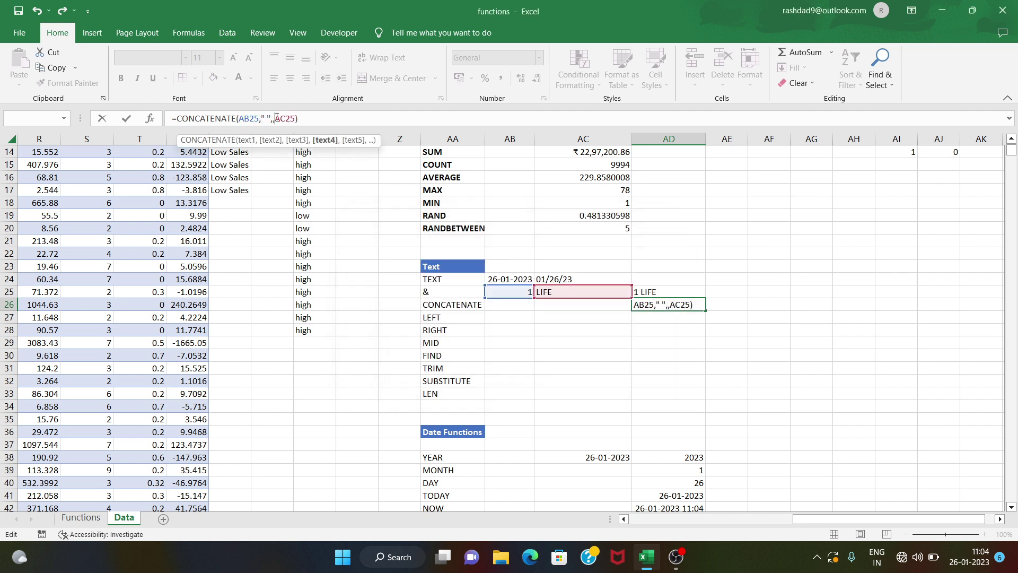
key("BackSpace")
key("Return")
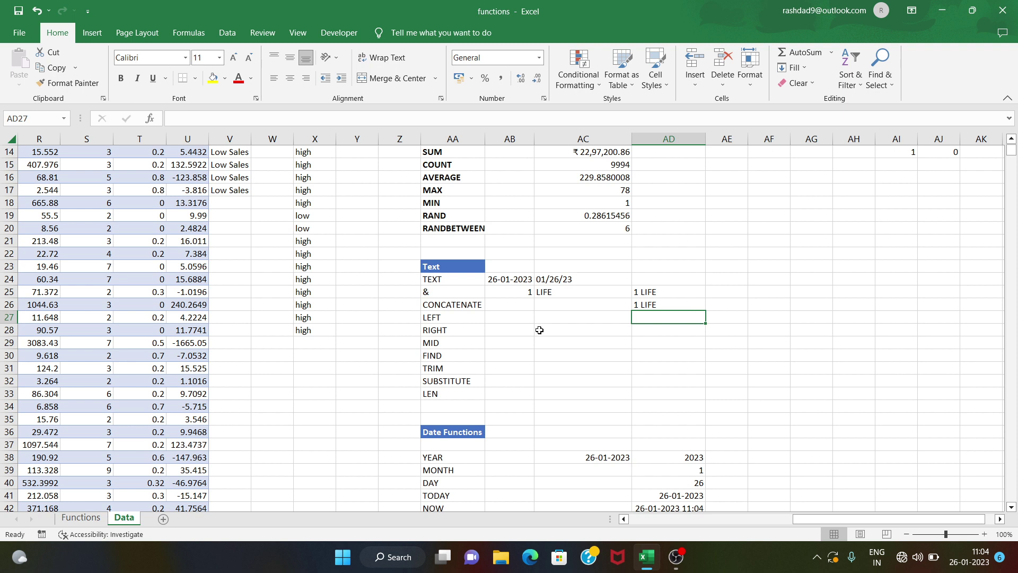
- Enter the sample text WELCOME HOME in cell AB27 beside the LEFT label and widen column AB to fit it
left_click(504, 317)
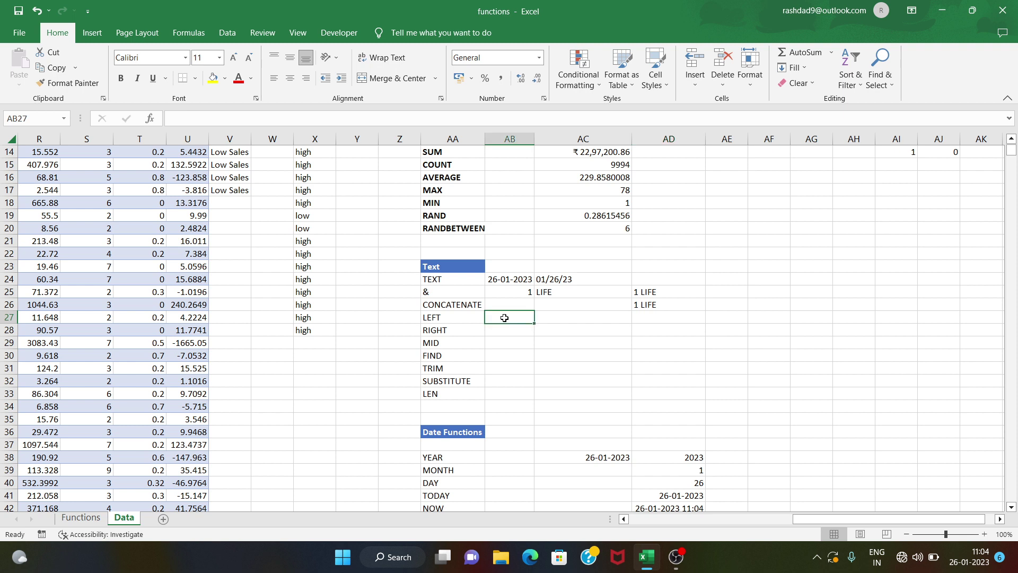
type("WE")
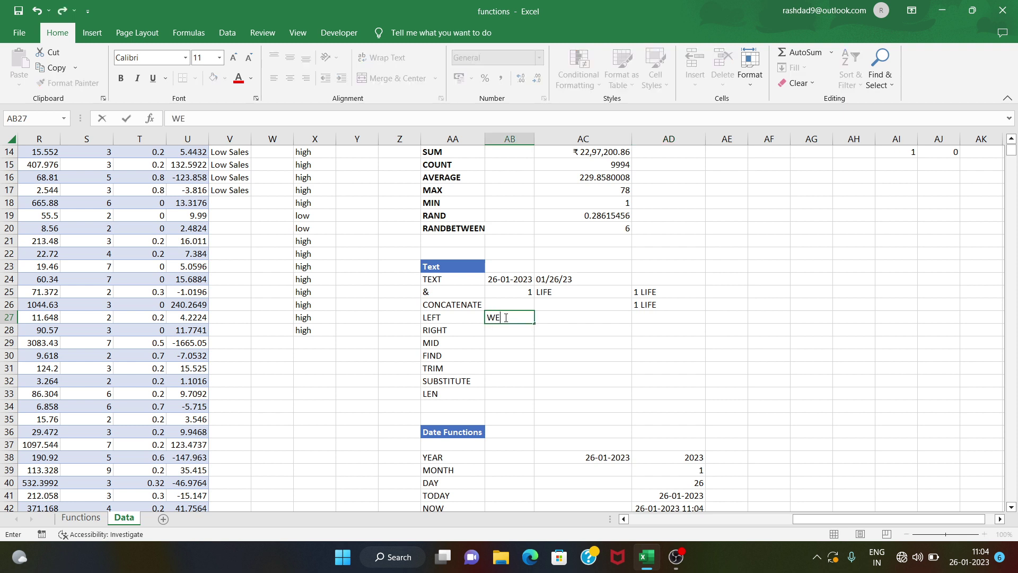
type("LCOME HOME")
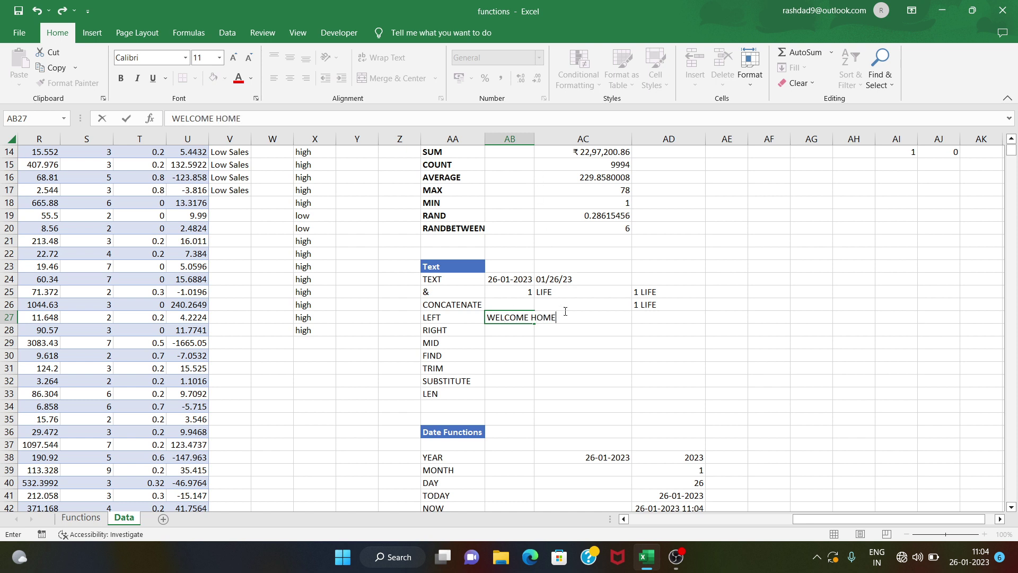
left_click(566, 335)
left_click(528, 317)
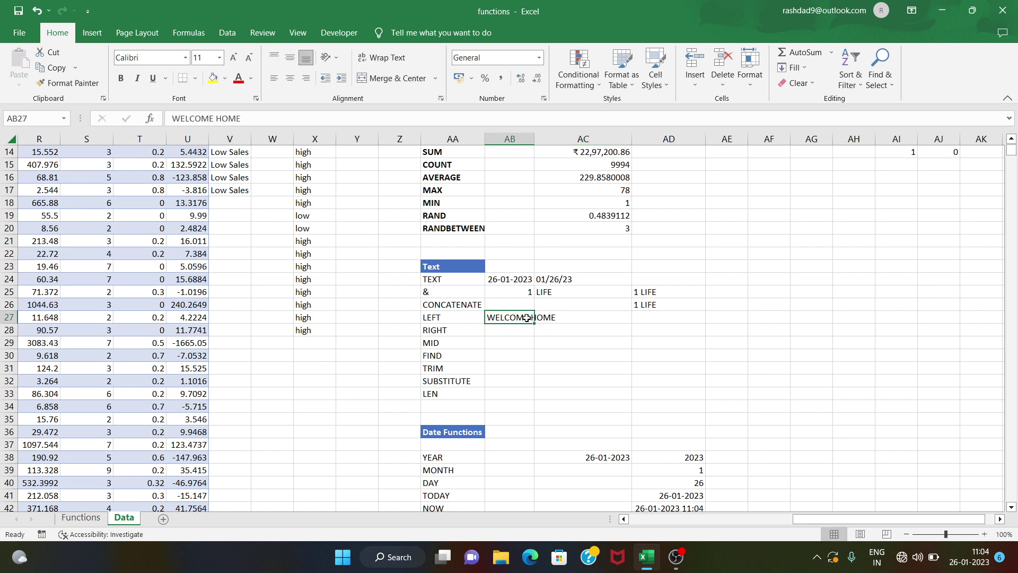
left_click_drag(534, 139, 597, 139)
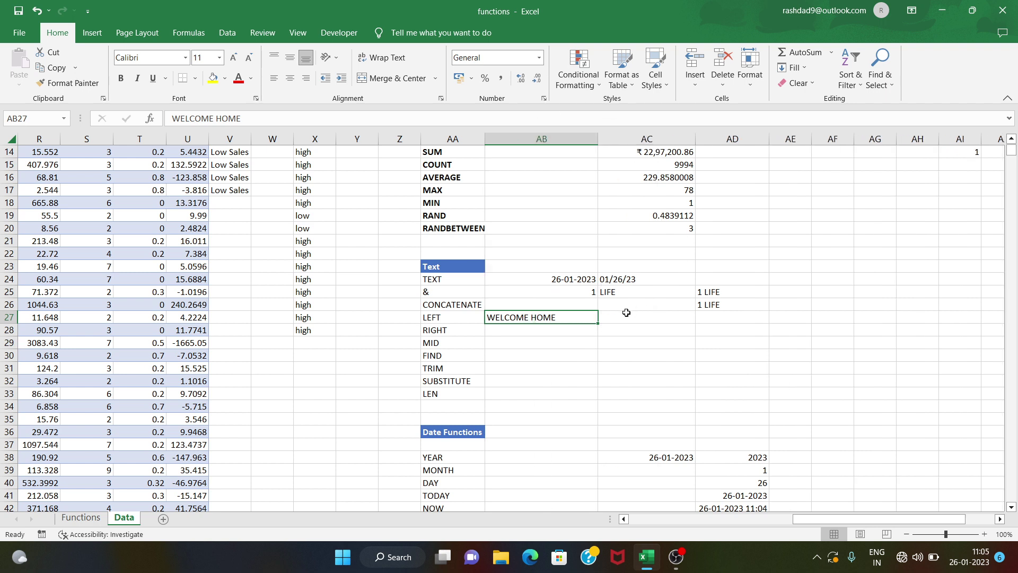
- Extract the first seven characters of the sample text with the formula =LEFT(AB27,7) in cell AC27
left_click(624, 317)
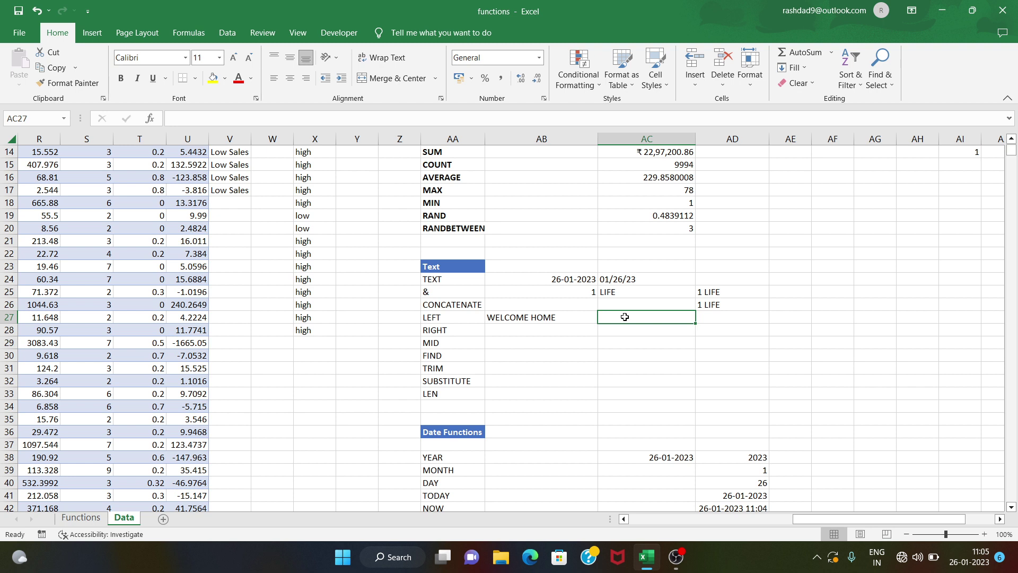
type("=left")
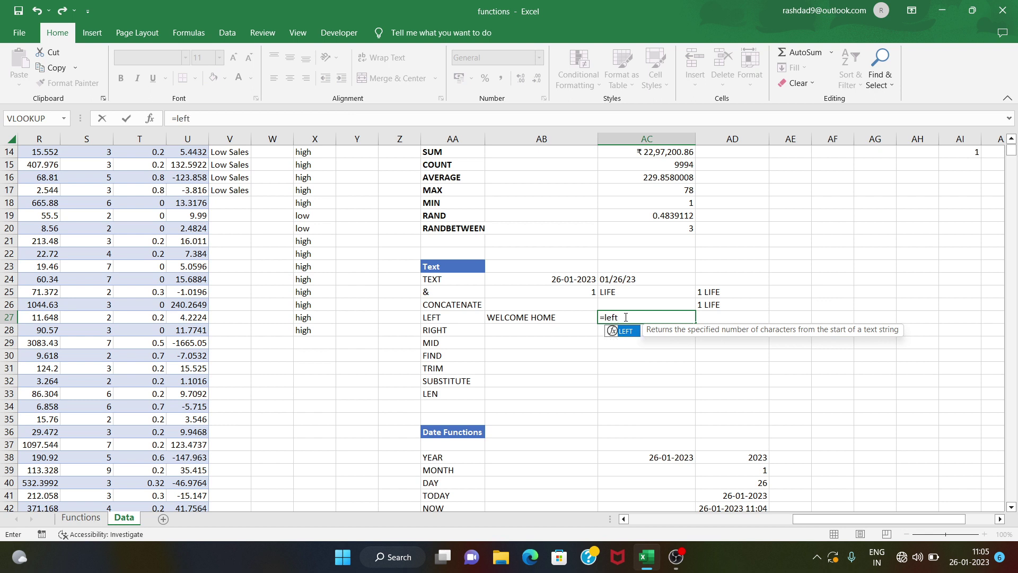
key("Tab")
left_click(554, 320)
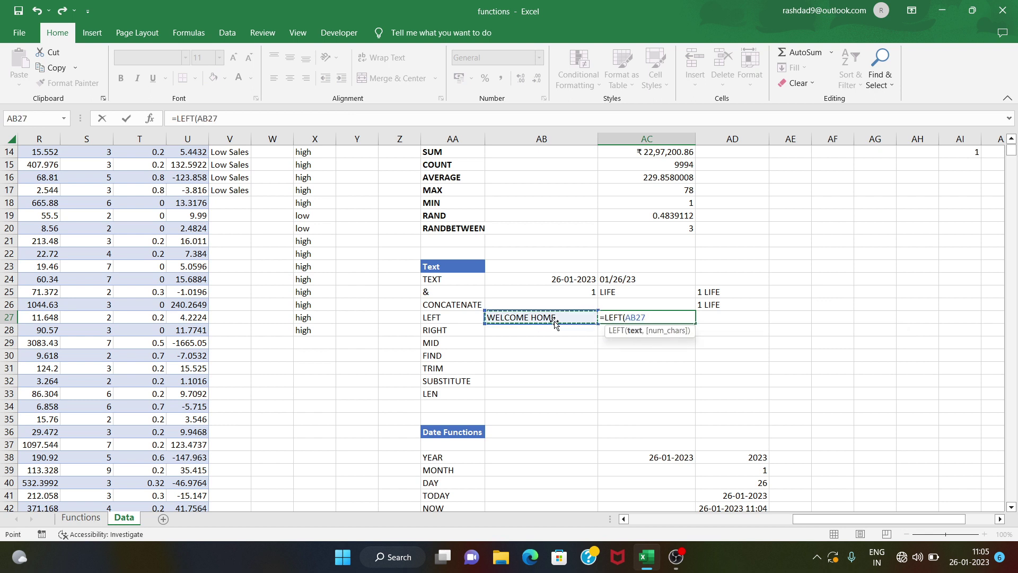
type(",")
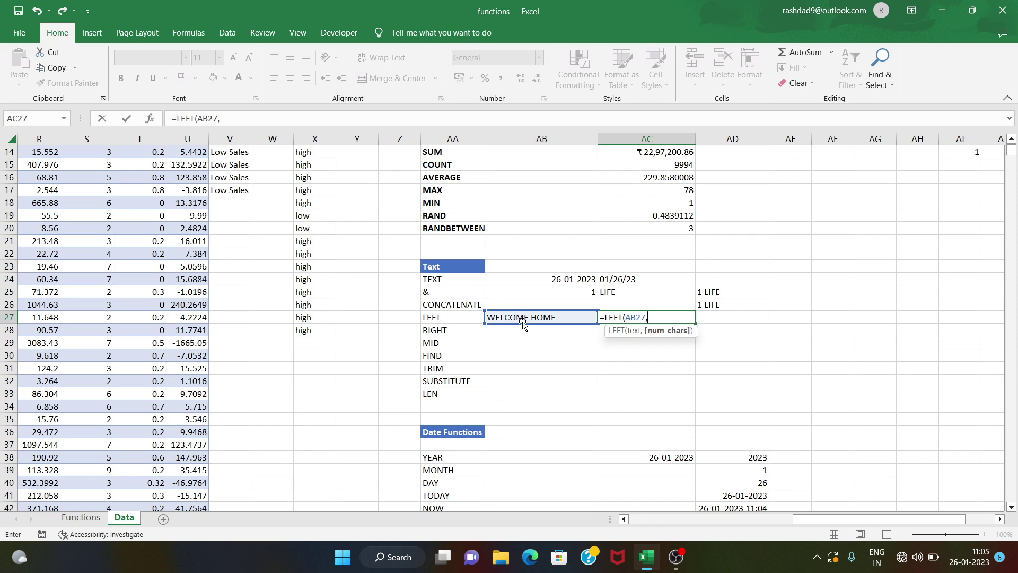
type("7)")
key("Return")
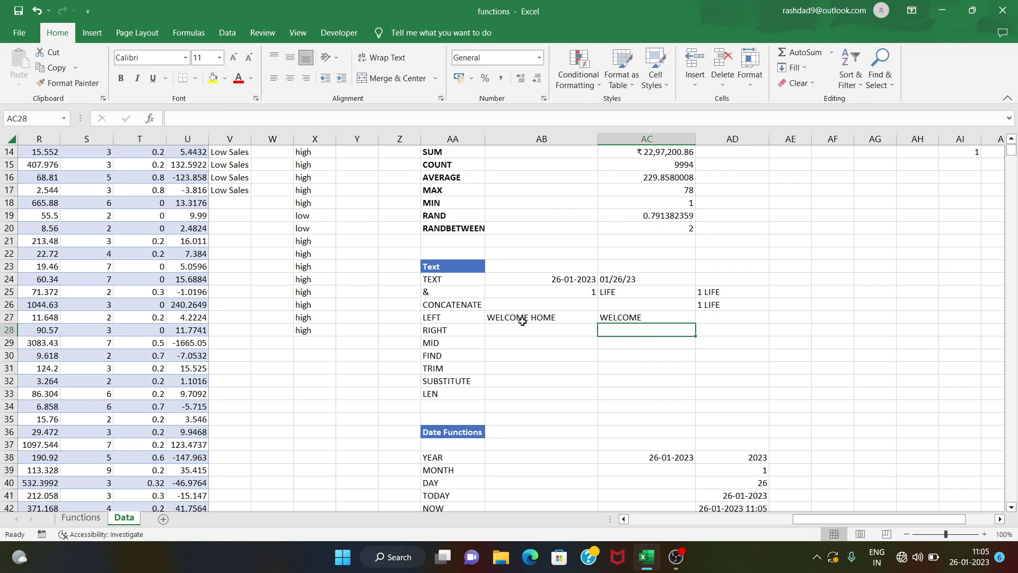
- Extract the last four characters of the sample text with the formula =RIGHT(AB27,4) in cell AC28
type("=r")
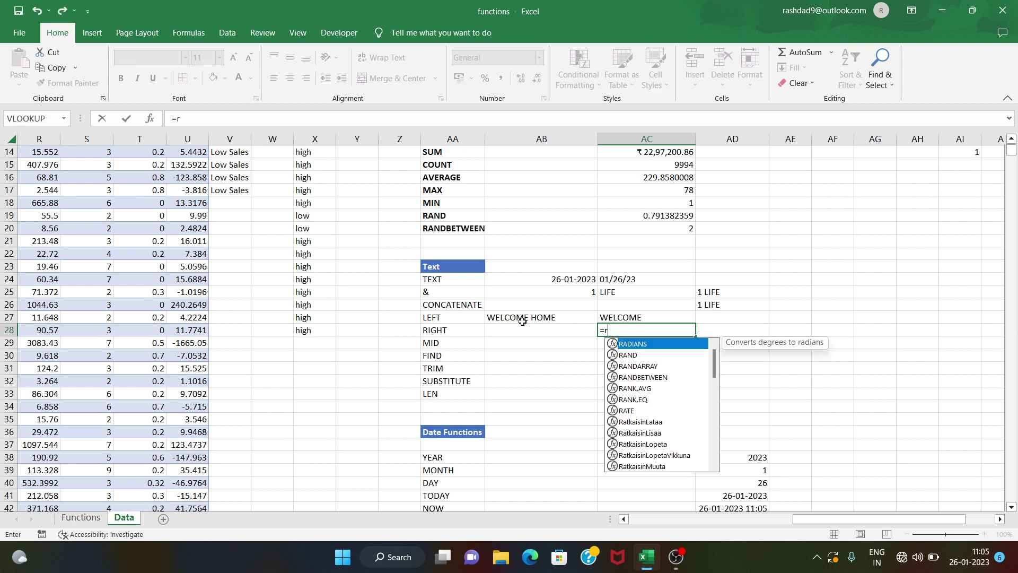
type("ight")
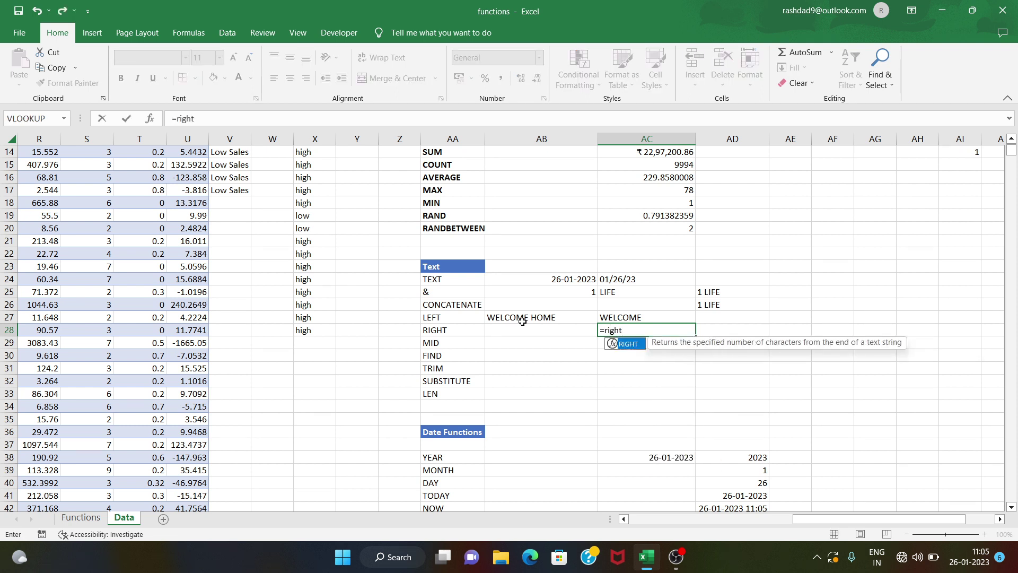
key("Tab")
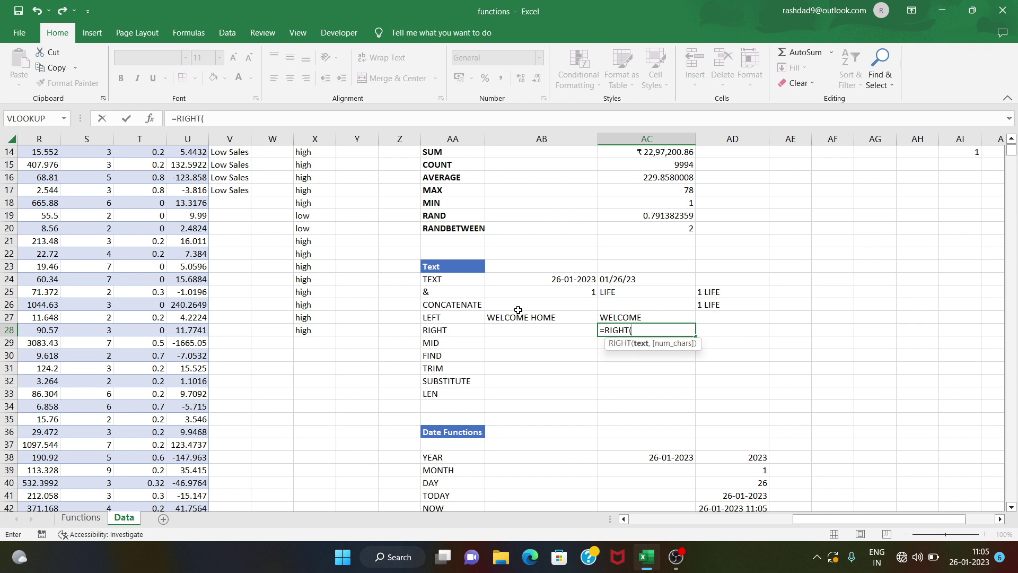
left_click(520, 317)
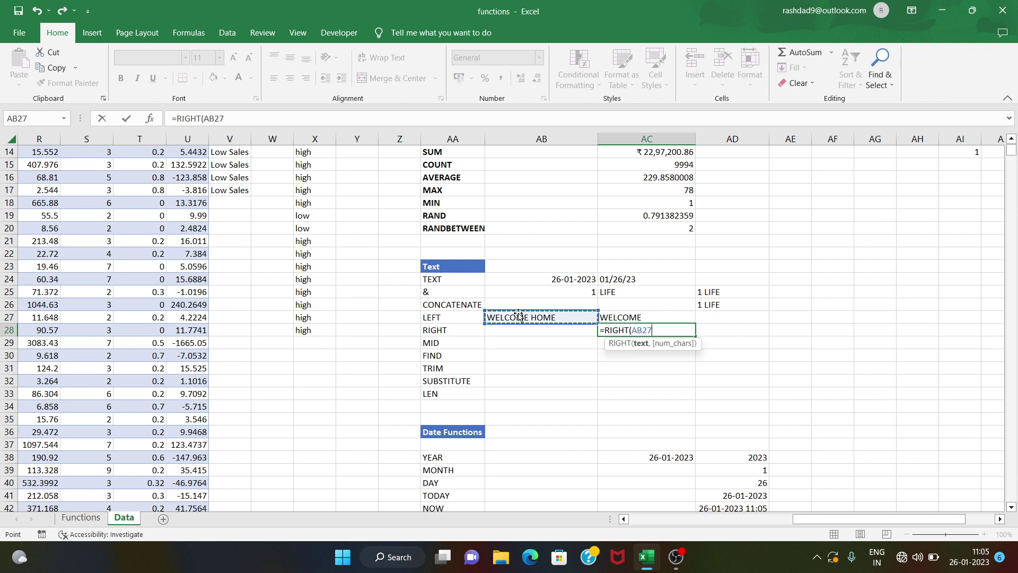
type(",")
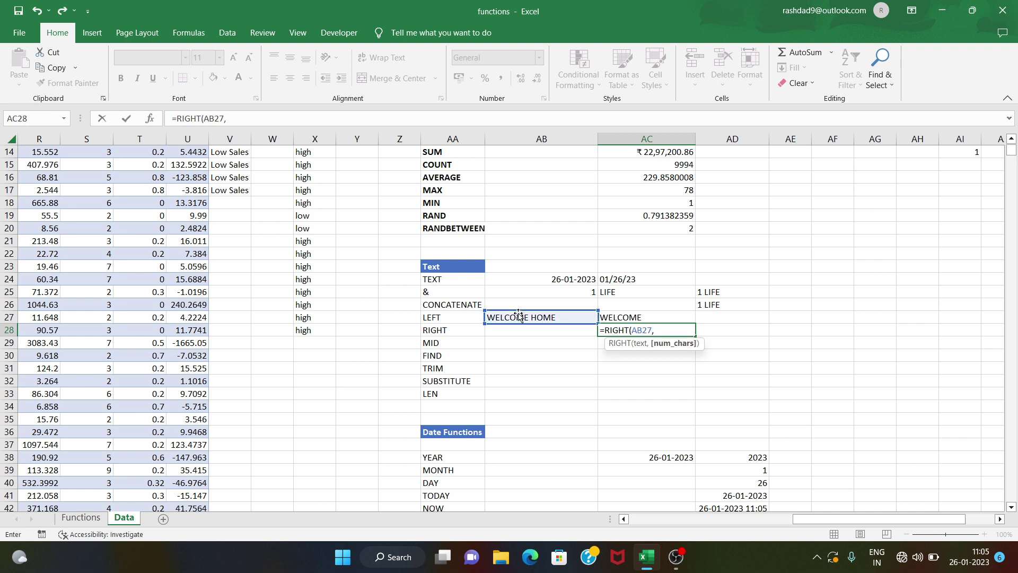
type("4)")
key("Return")
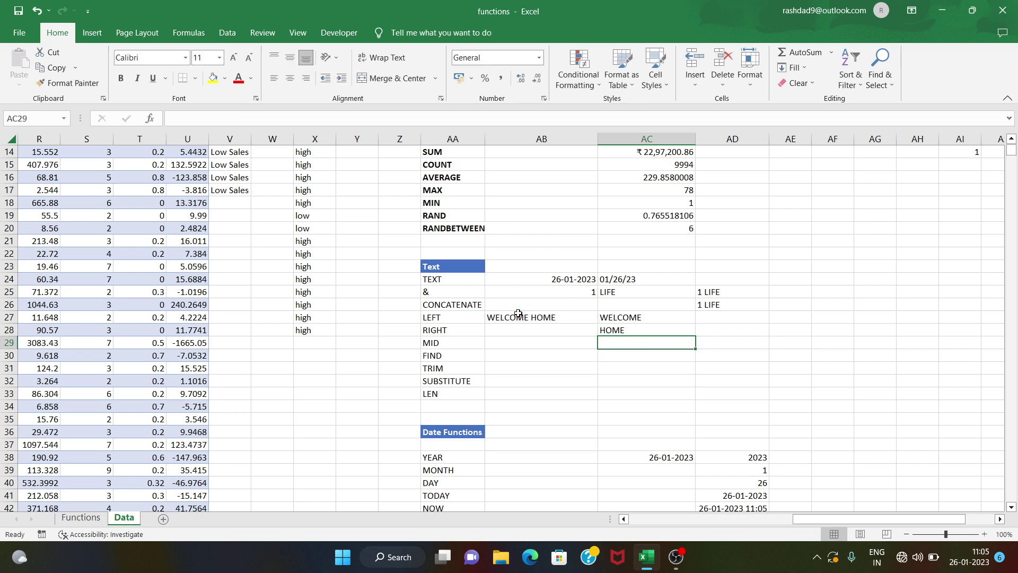
- Extract three characters starting at the second one of the sample text with the formula =MID(AB27,2,3) in cell AC29
left_click(611, 321)
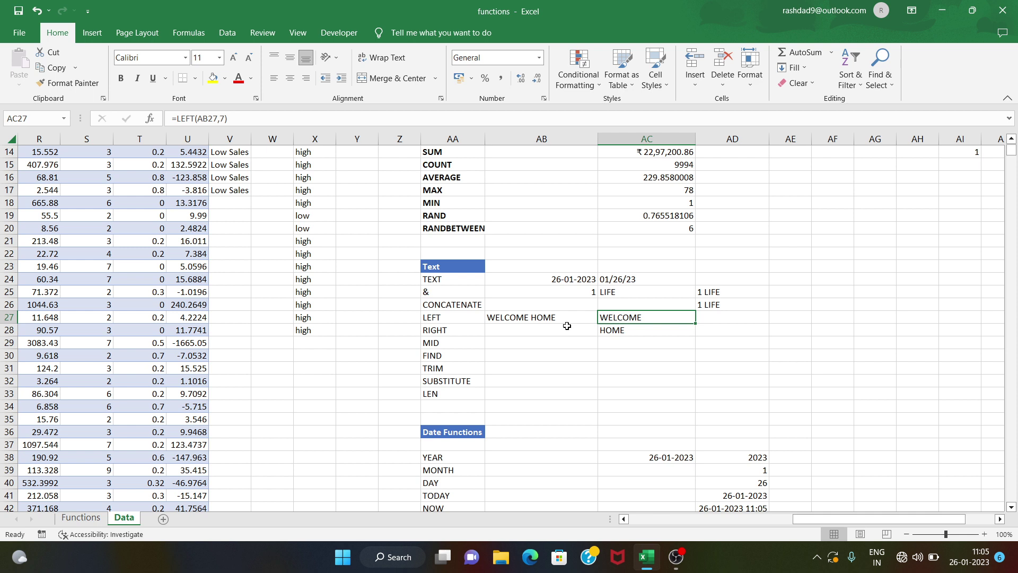
left_click(589, 342)
left_click(613, 345)
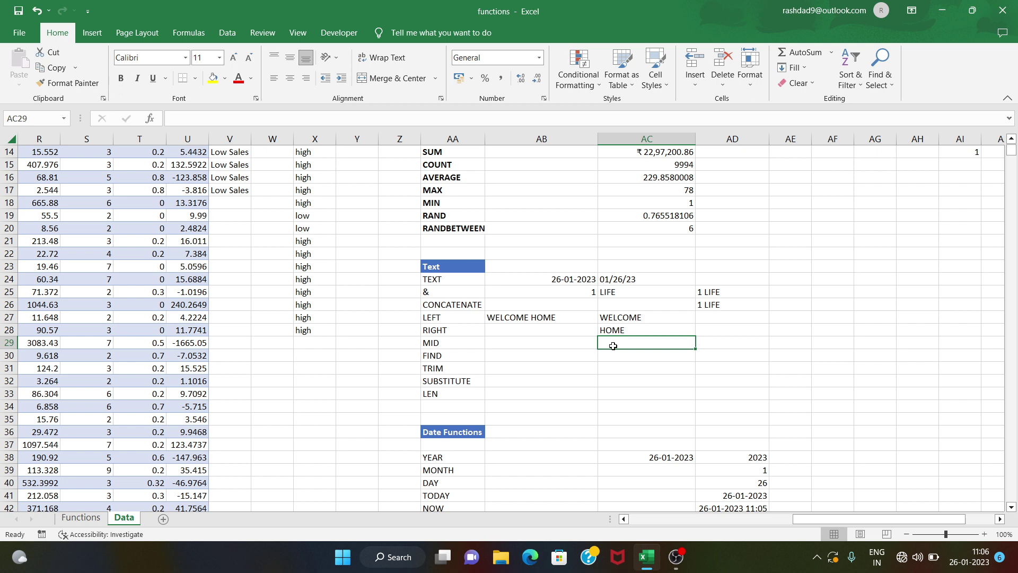
type("=mid")
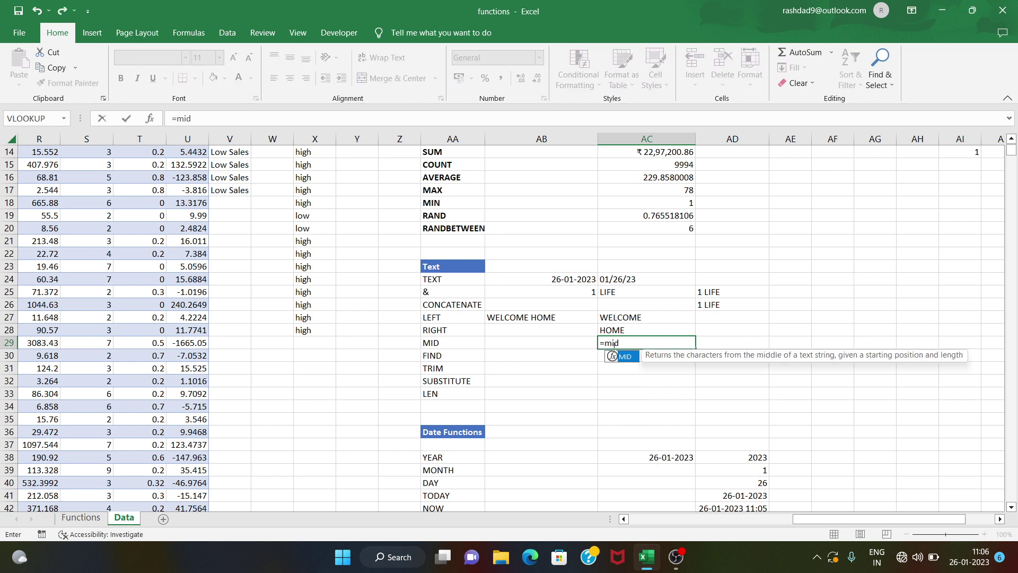
key("Tab")
left_click(564, 319)
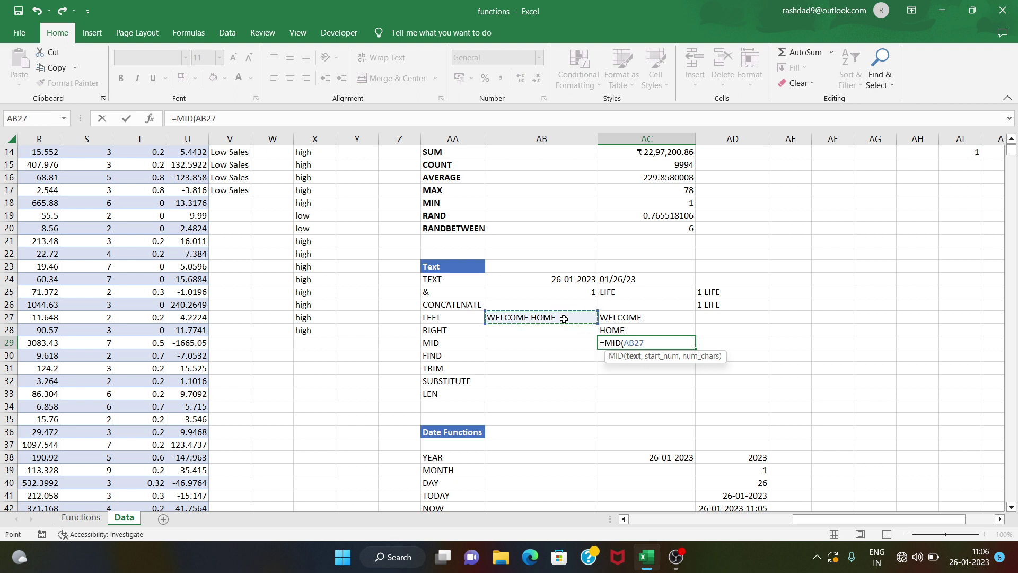
type(",2")
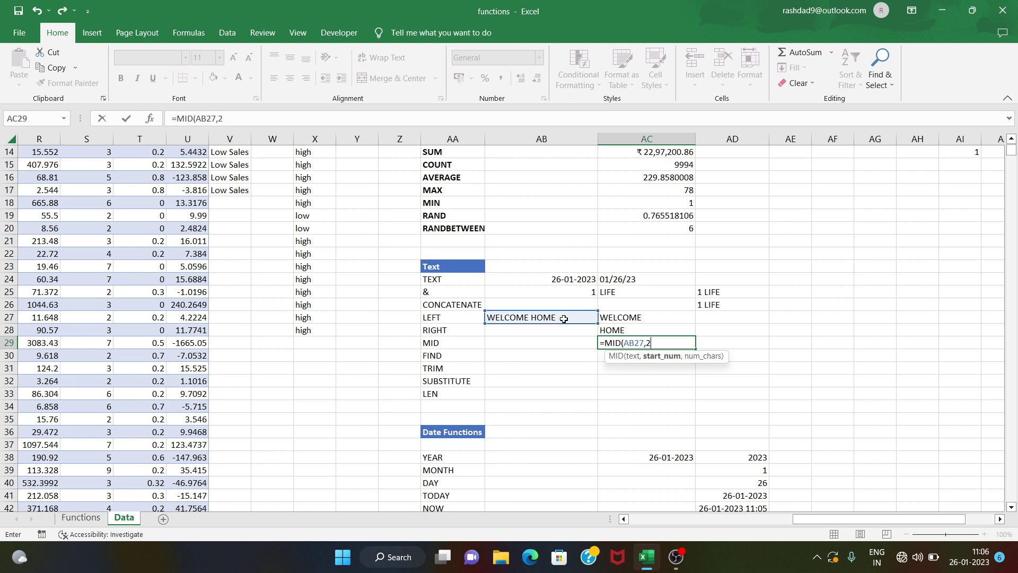
type(",3")
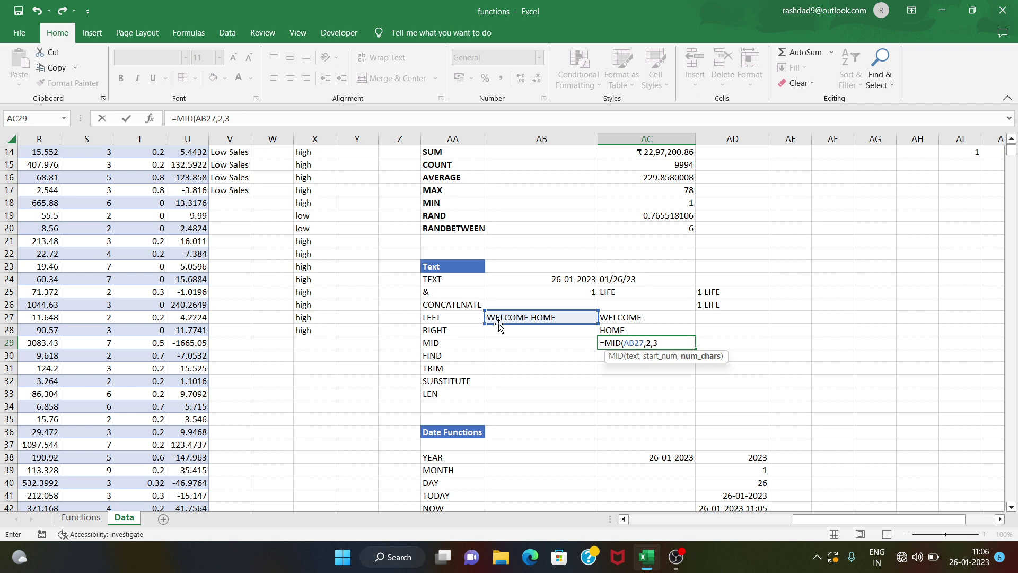
type(")")
key("Return")
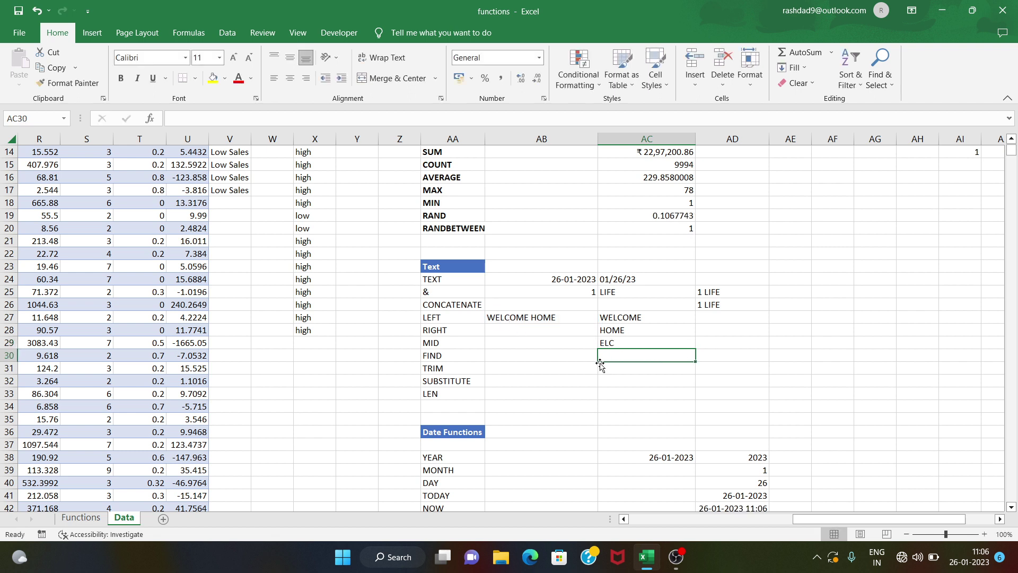
left_click(626, 345)
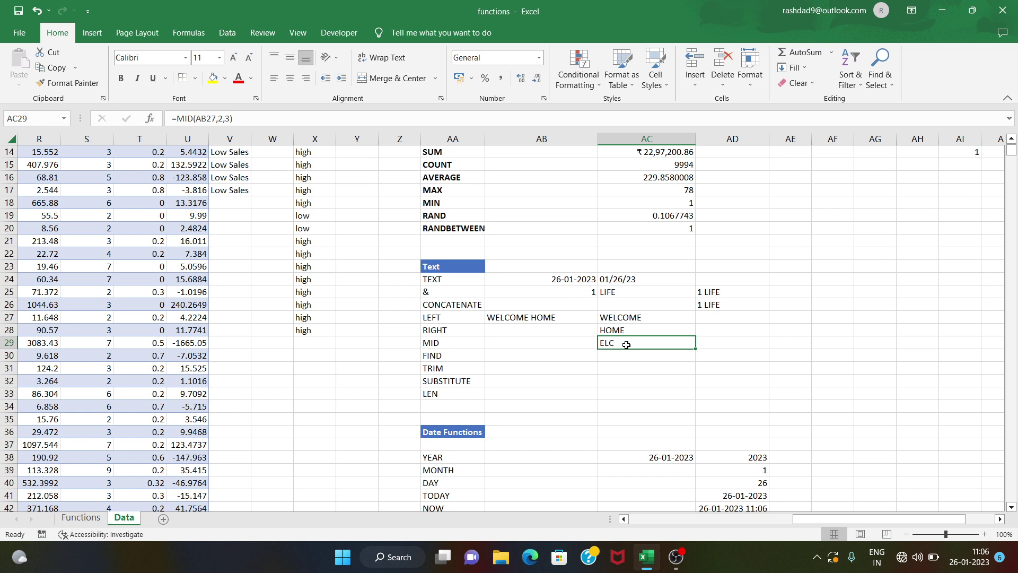
- Locate the letter O in the sample text from its first character with the formula =FIND("O",AB27,1) in cell AC30
left_click(623, 358)
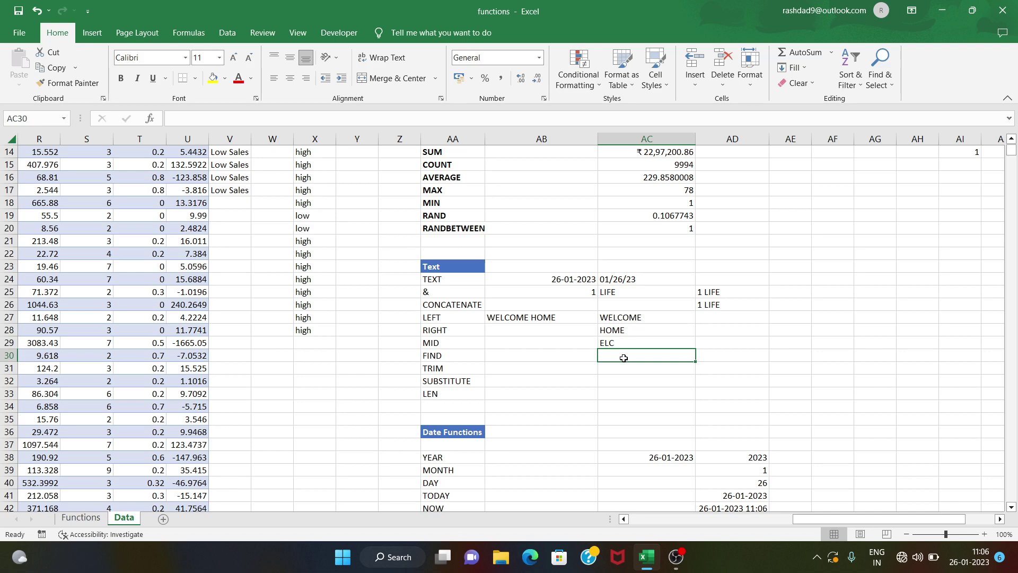
type("=fin")
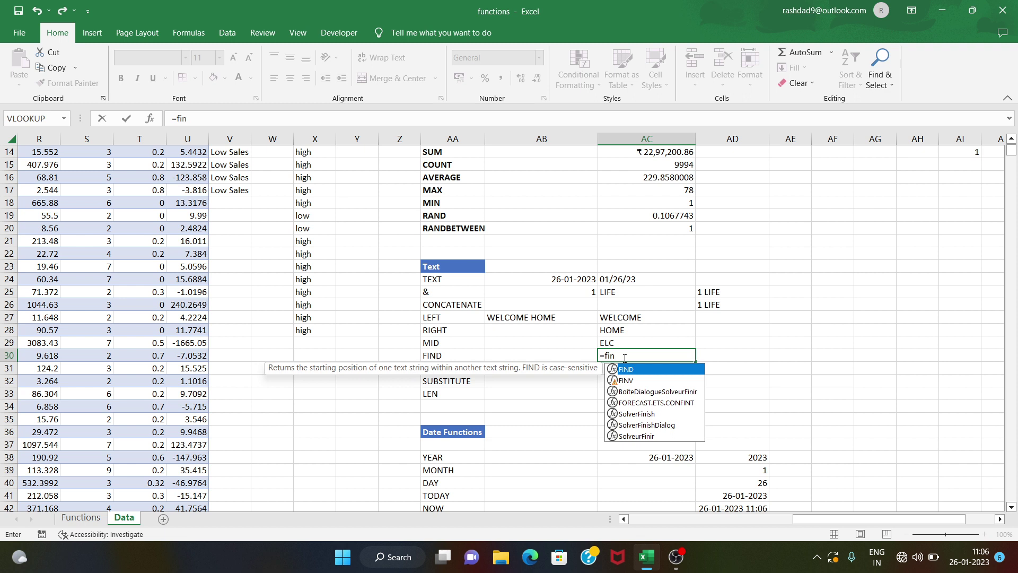
type("d")
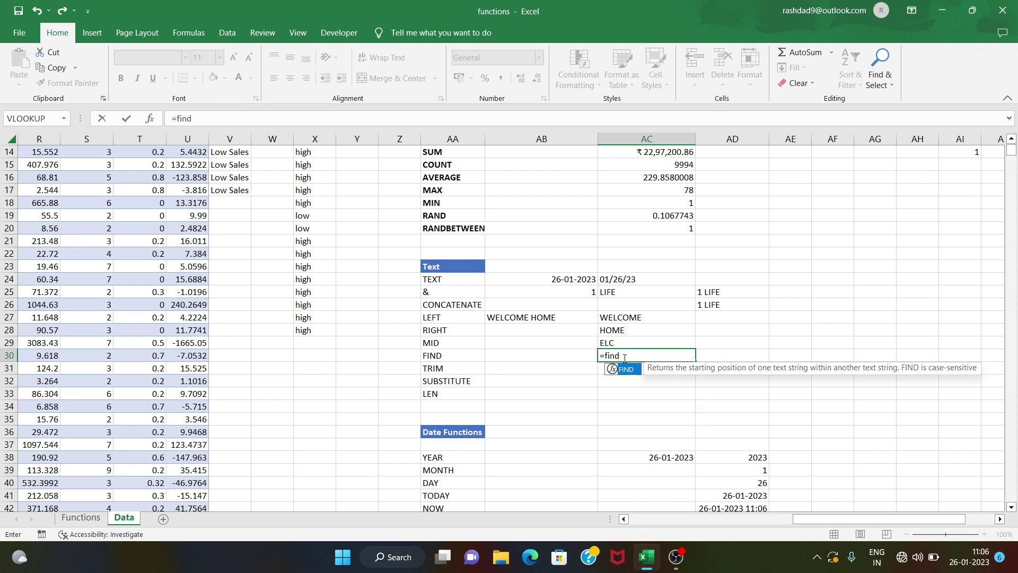
key("Tab")
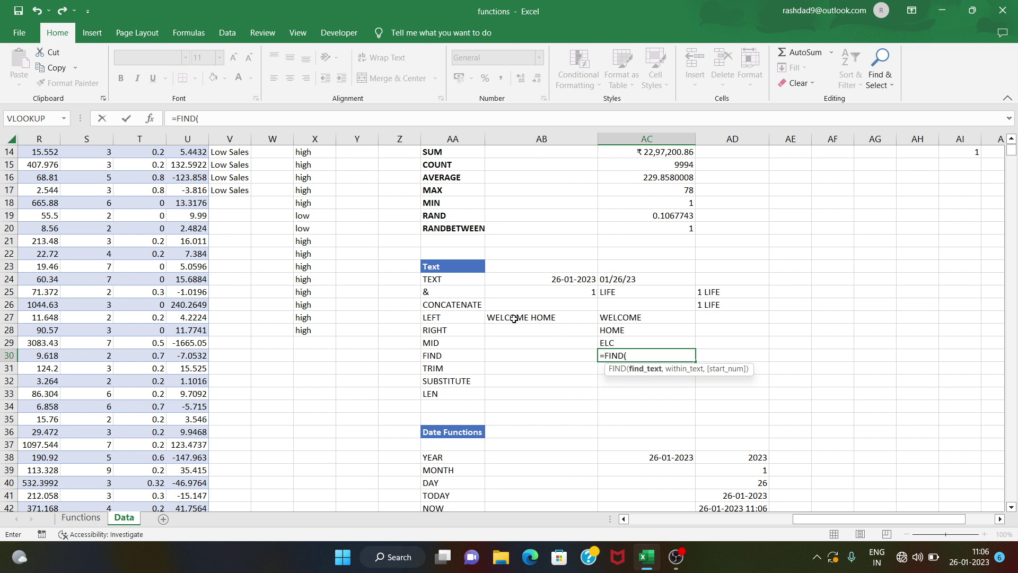
type("\"")
type("O\",")
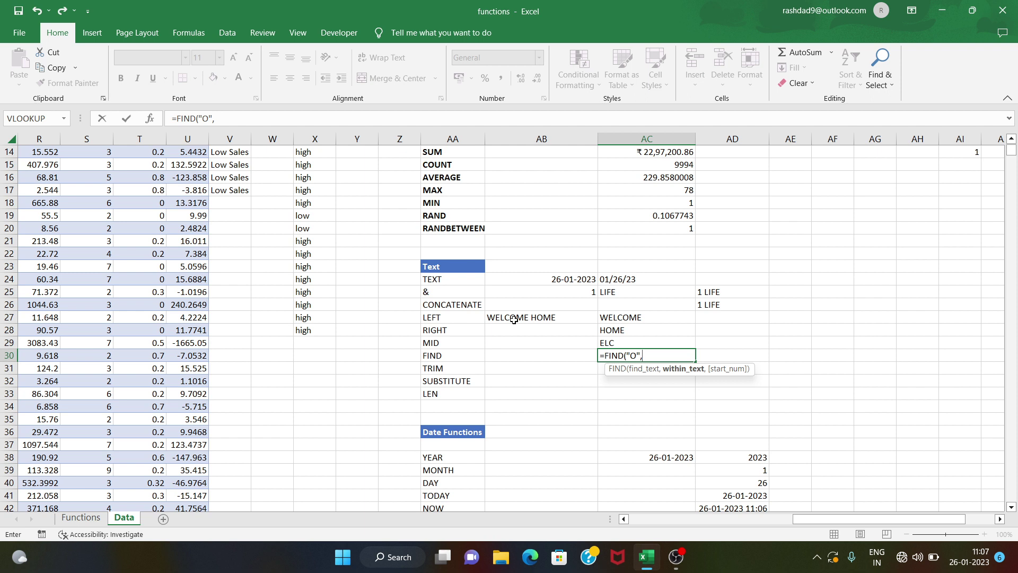
left_click(512, 316)
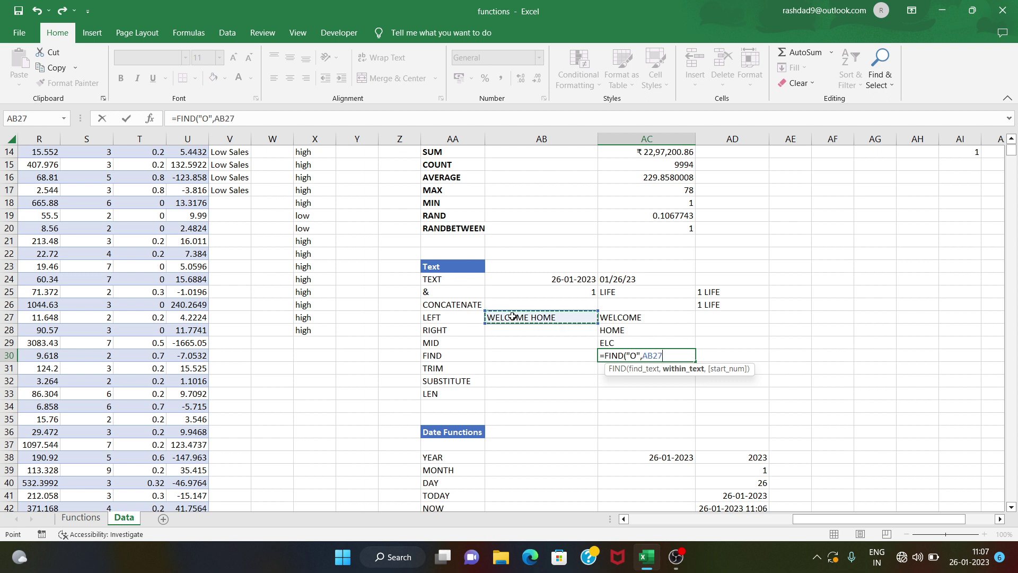
type(",1")
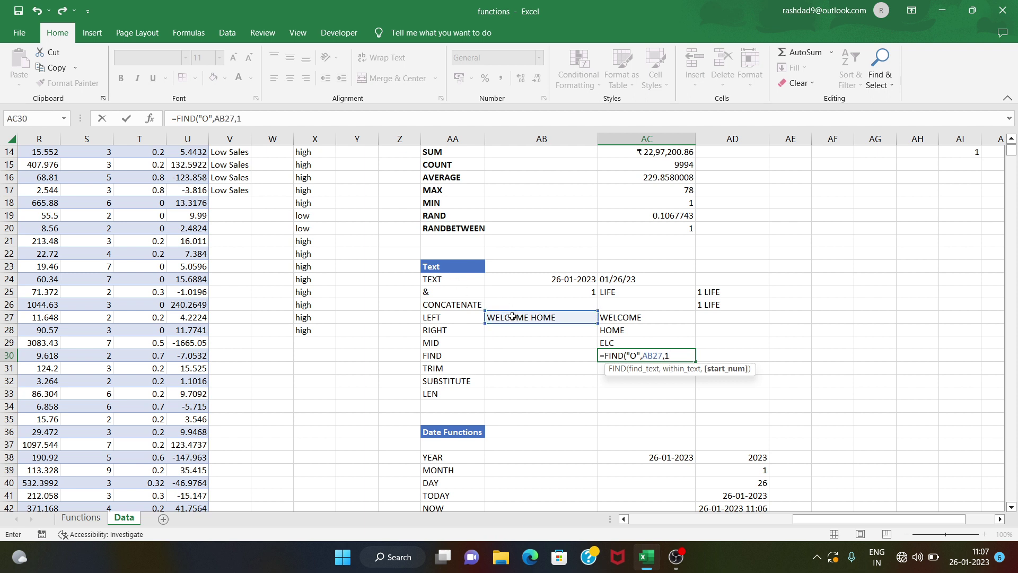
type(")")
key("Return")
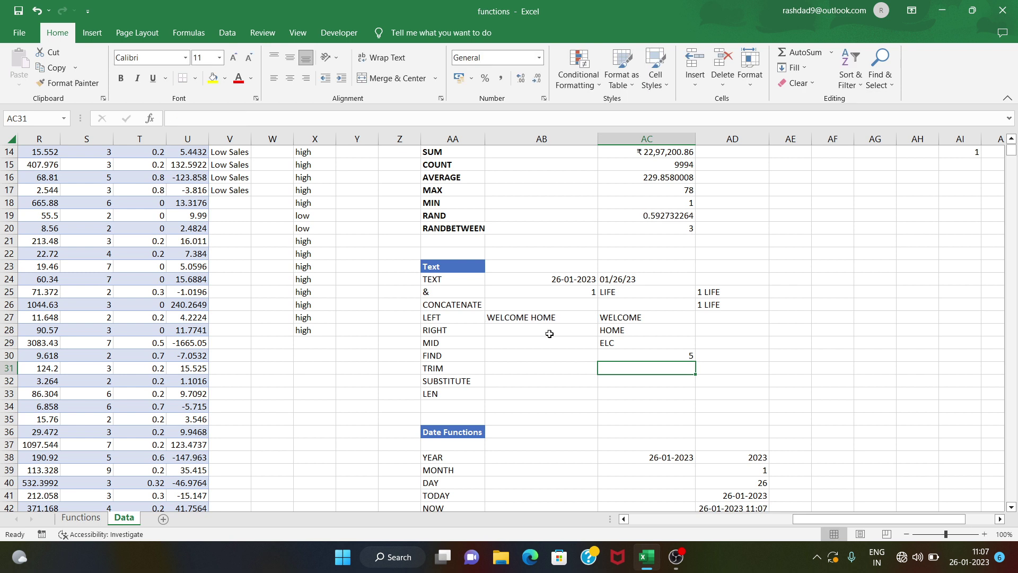
- Change the start position of the FIND formula in cell AC30 to 6
left_click(655, 354)
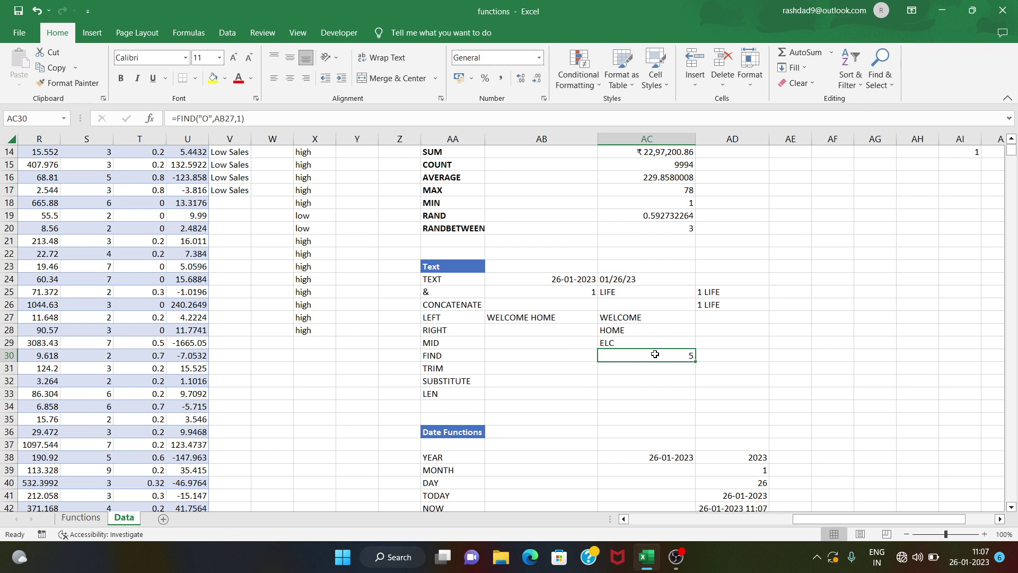
left_click(549, 316)
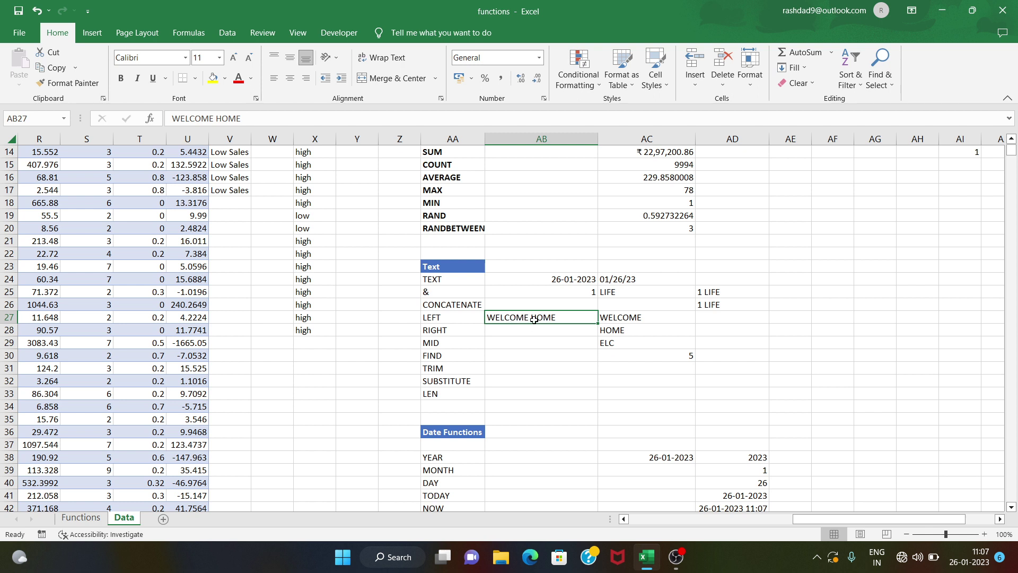
left_click(612, 360)
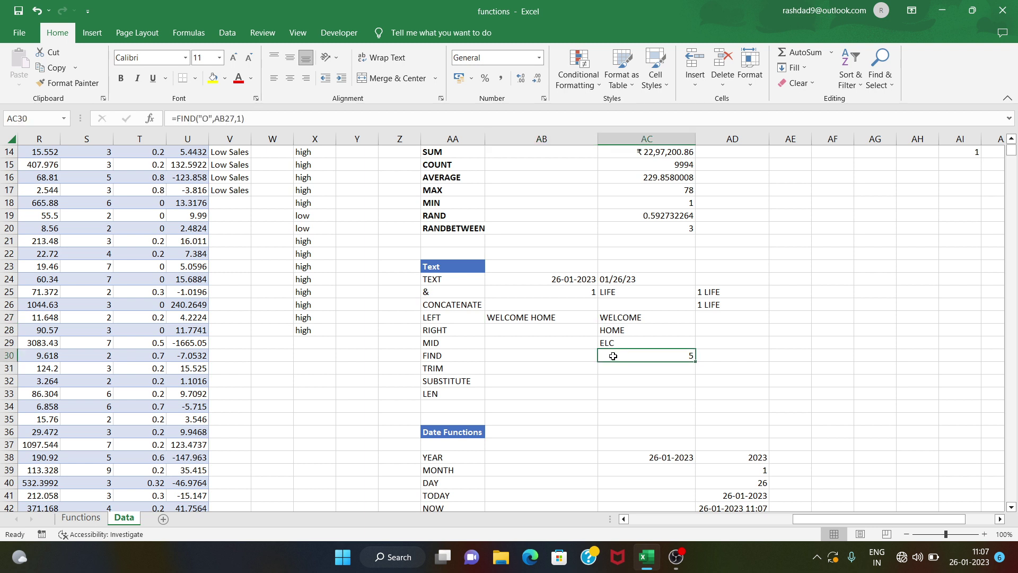
double_click(613, 355)
left_click(669, 355)
key("BackSpace")
type("6")
key("Return")
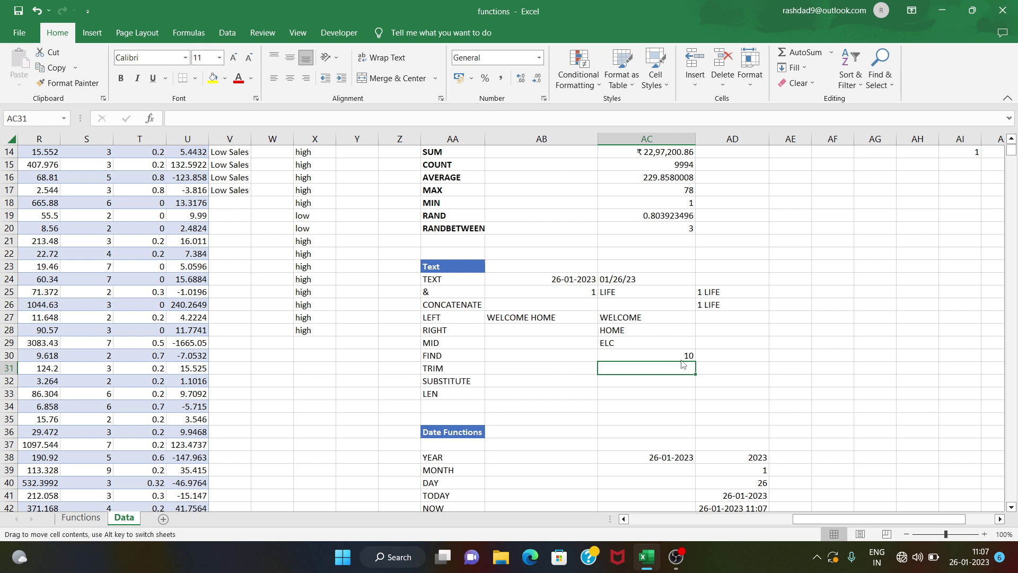
left_click(682, 356)
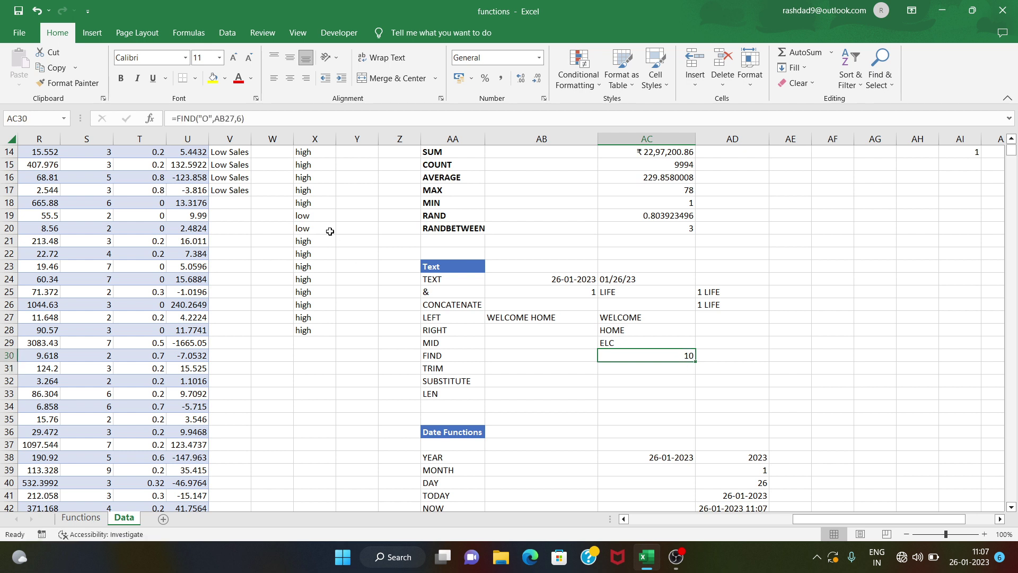
double_click(642, 357)
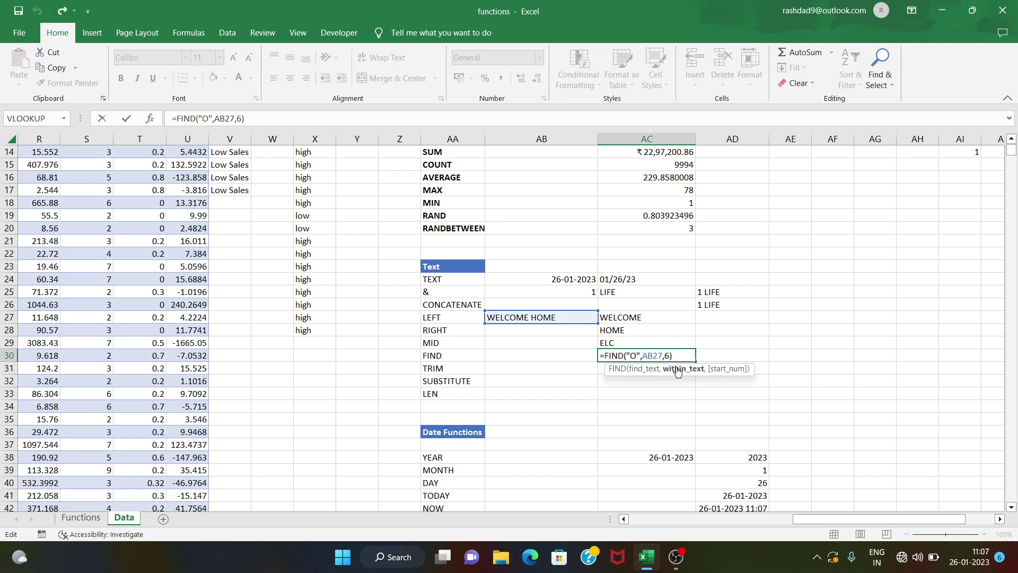
left_click(672, 357)
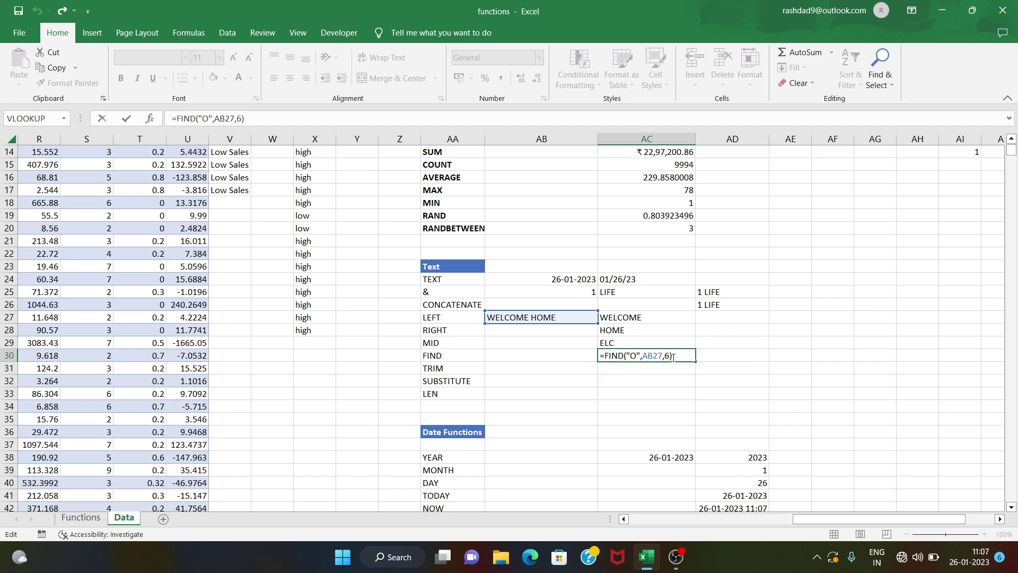
key("Return")
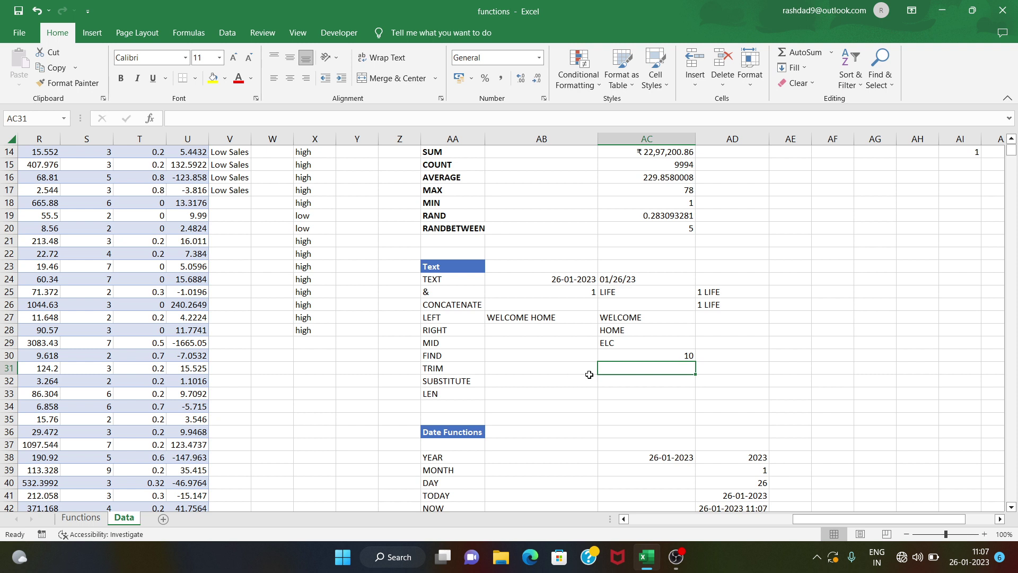
- Enter the text welcome with extra leading spaces in cell AD31 as the sample for the TRIM function
left_click(719, 371)
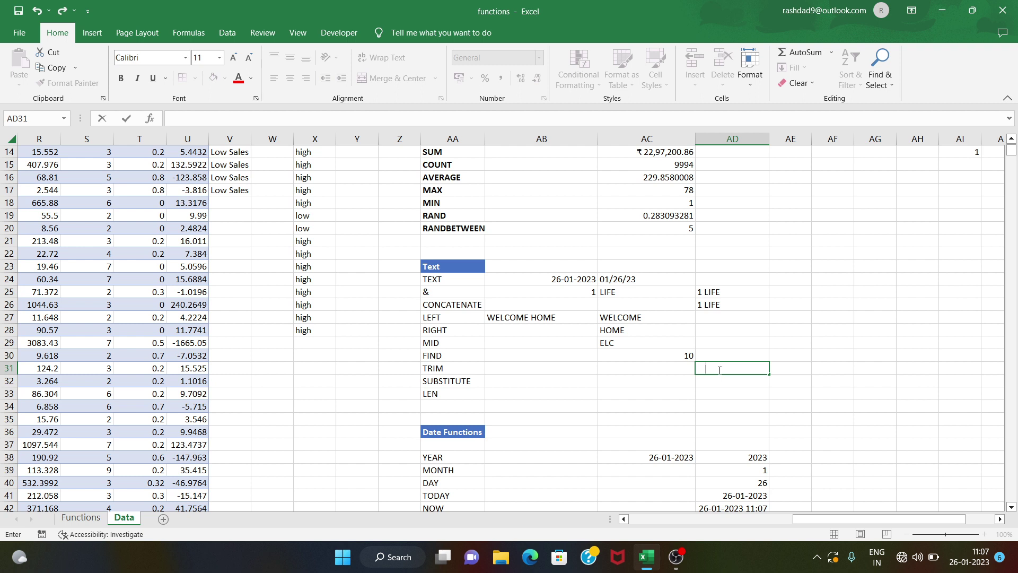
type("welcome")
key("Return")
- Remove the extra spaces from the welcome text with the formula =TRIM(AD31) in cell AC31
left_click(682, 370)
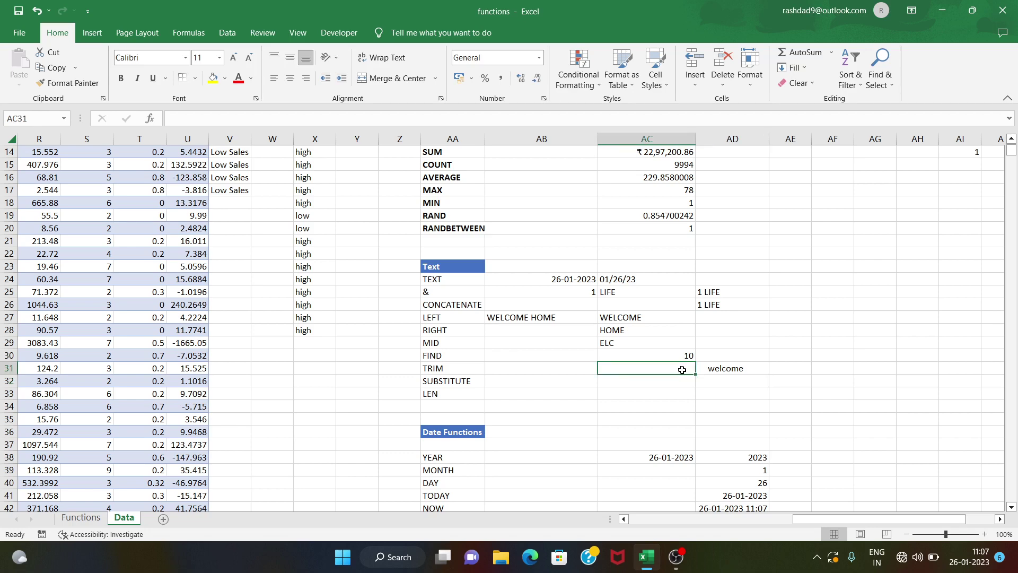
type("=trim")
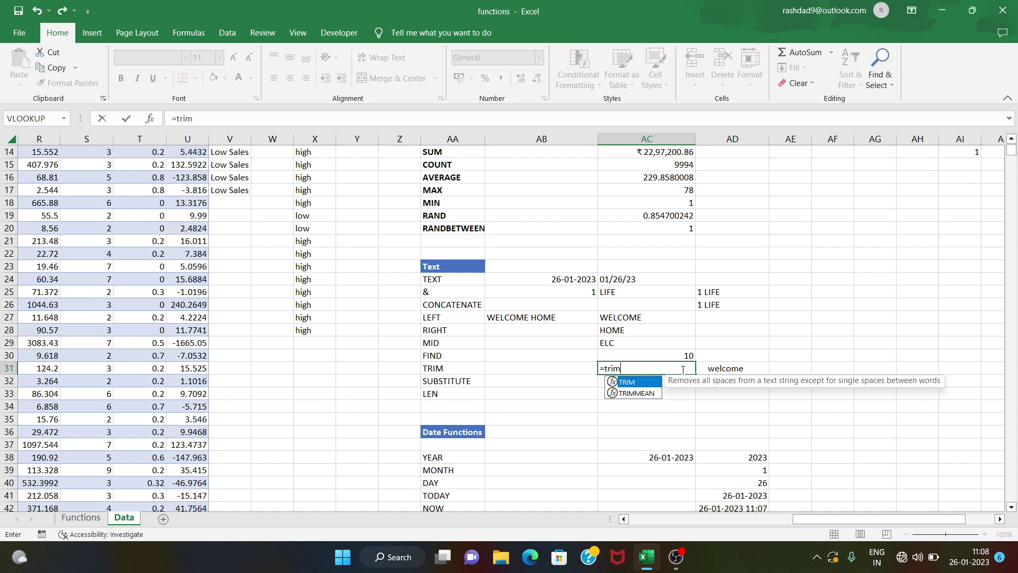
key("Tab")
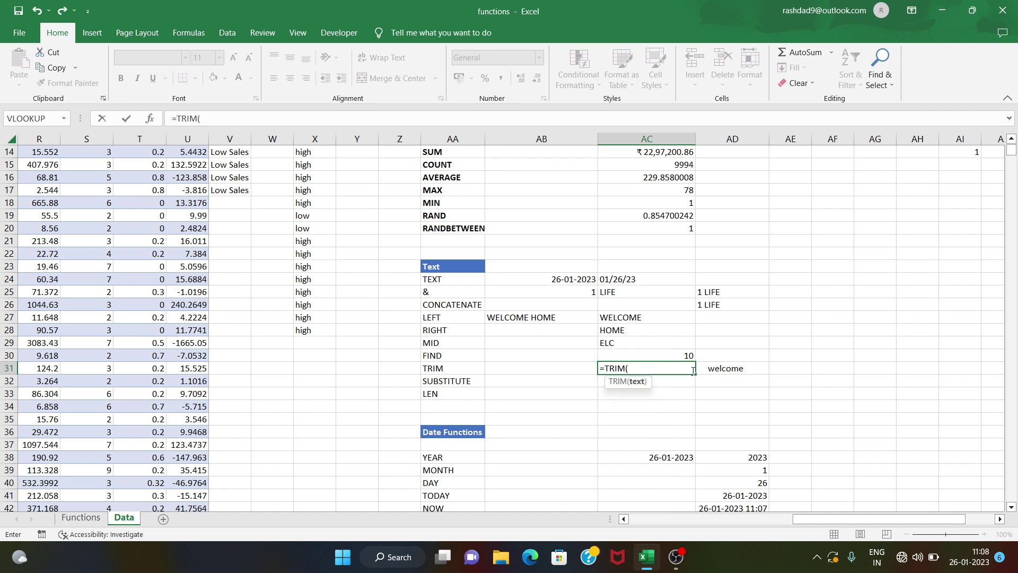
left_click(725, 368)
type(")")
key("Return")
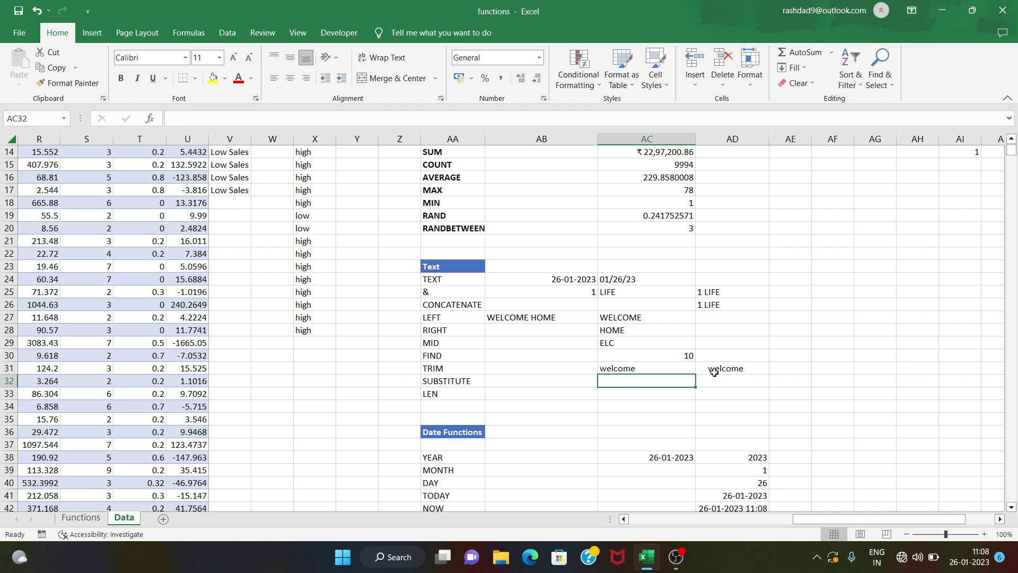
- Count the characters of the trimmed text with the formula =LEN(AC31) in cell AC33
left_click(616, 397)
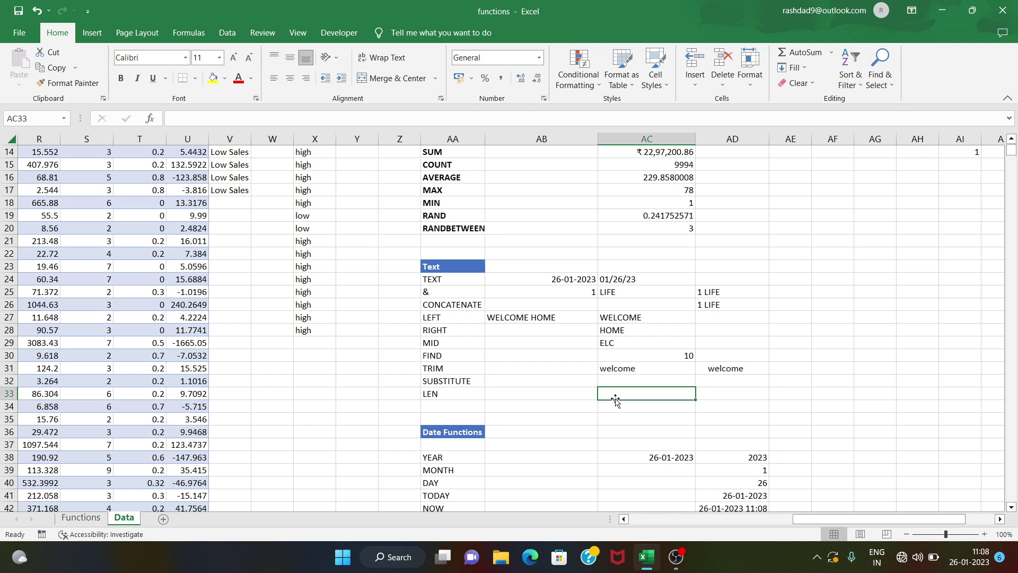
type("=len")
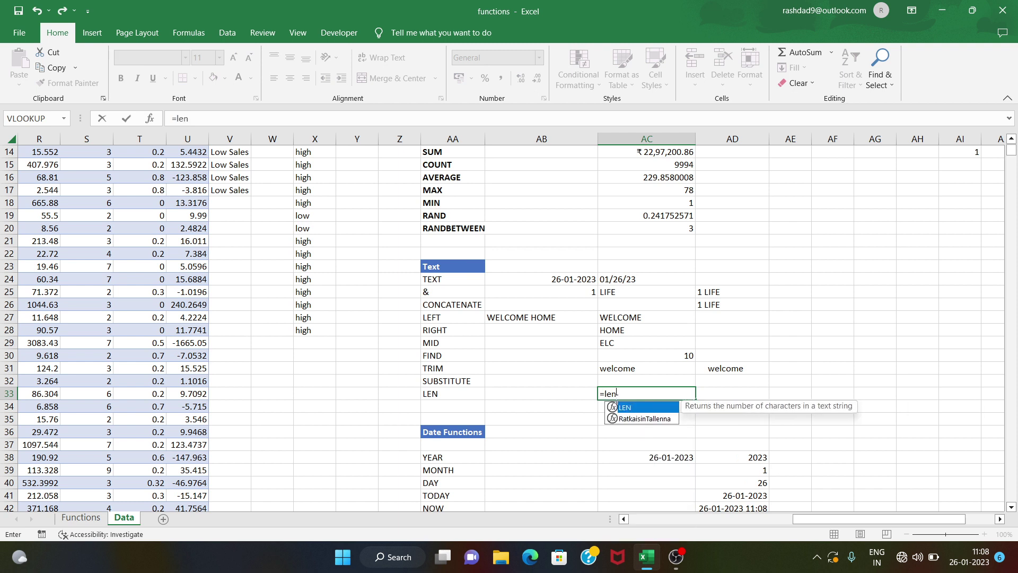
key("Tab")
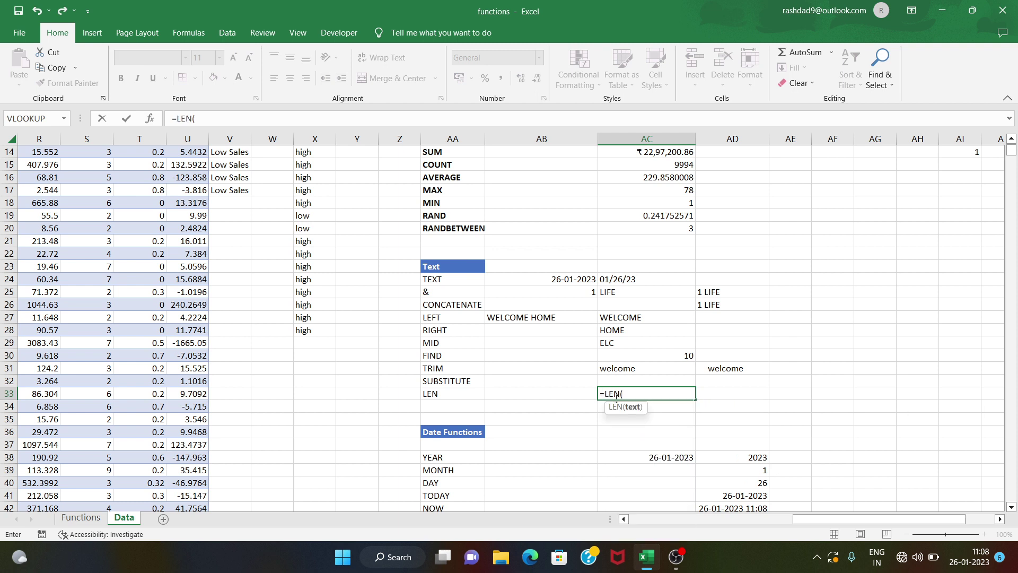
left_click(619, 369)
type(")")
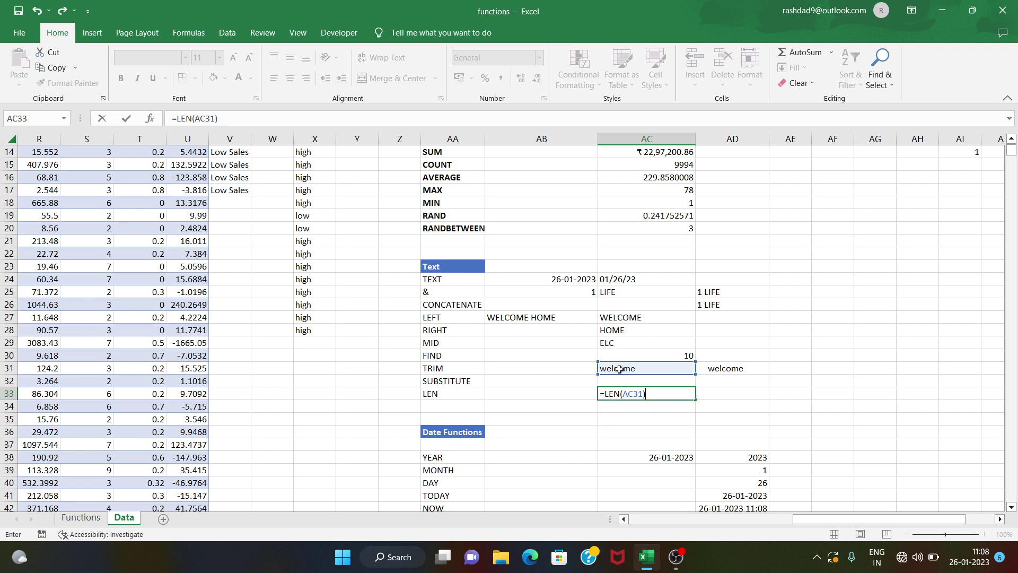
key("Return")
- Count the characters of the untrimmed text with the formula =LEN(AD31) in cell AD33 and compare it with the neighbouring LEN result
left_click(710, 394)
type("=len")
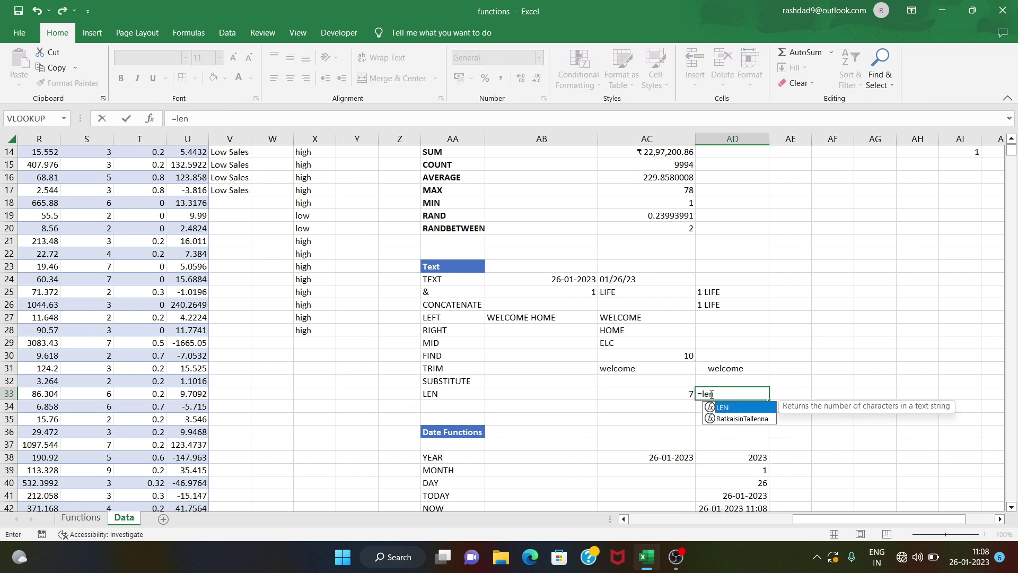
key("Tab")
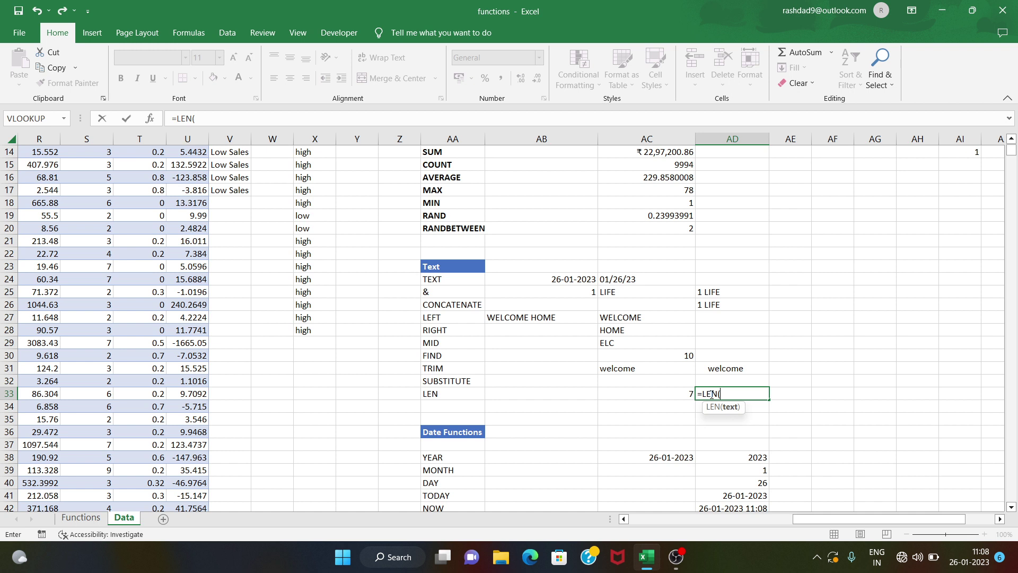
left_click(743, 371)
type(")")
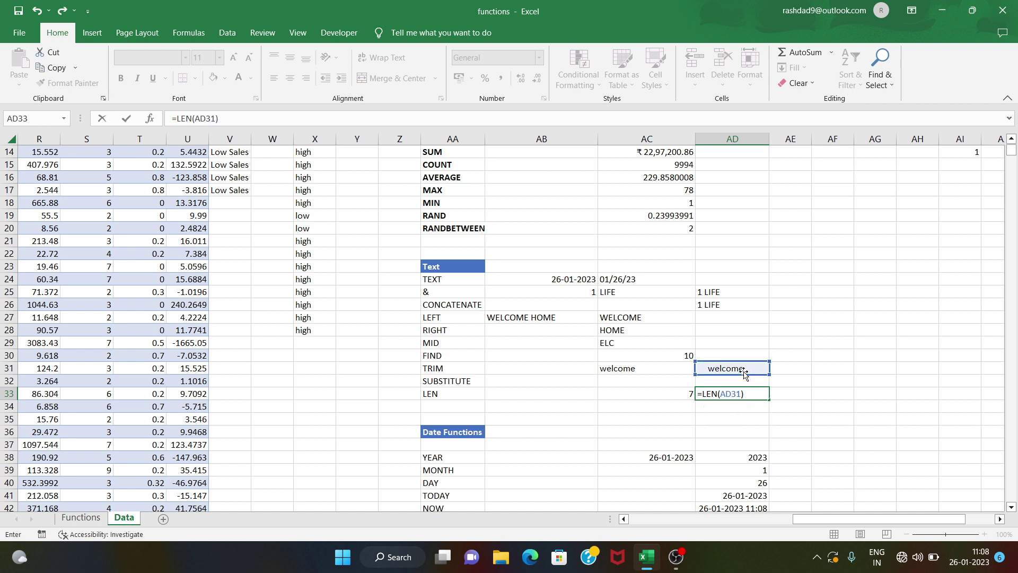
key("Return")
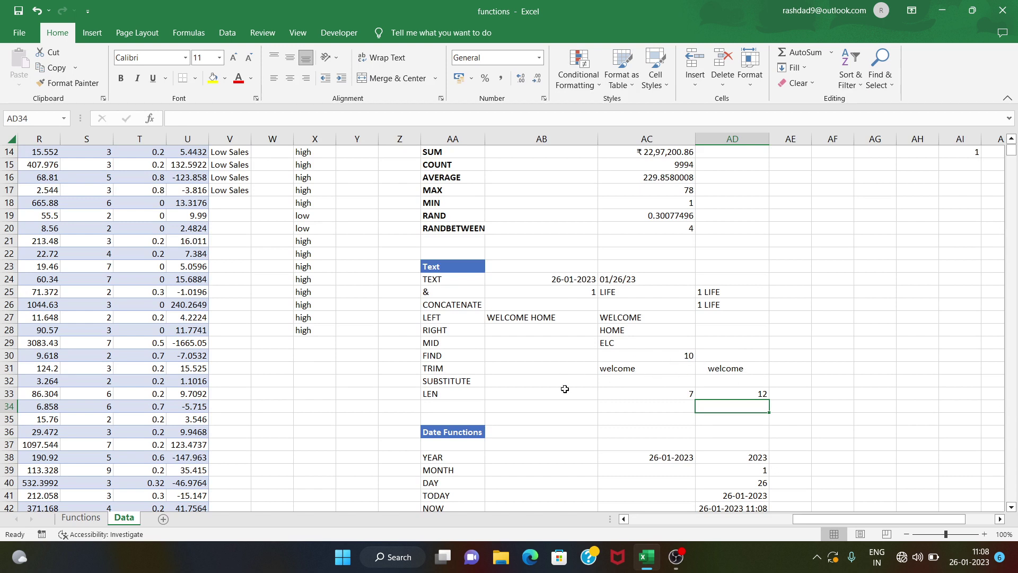
left_click(454, 399)
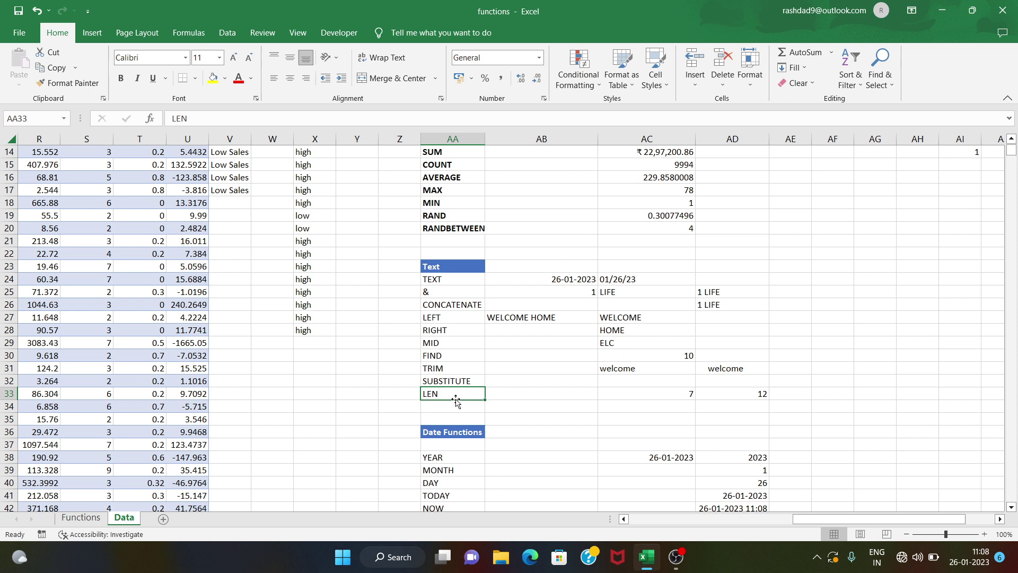
left_click(648, 397)
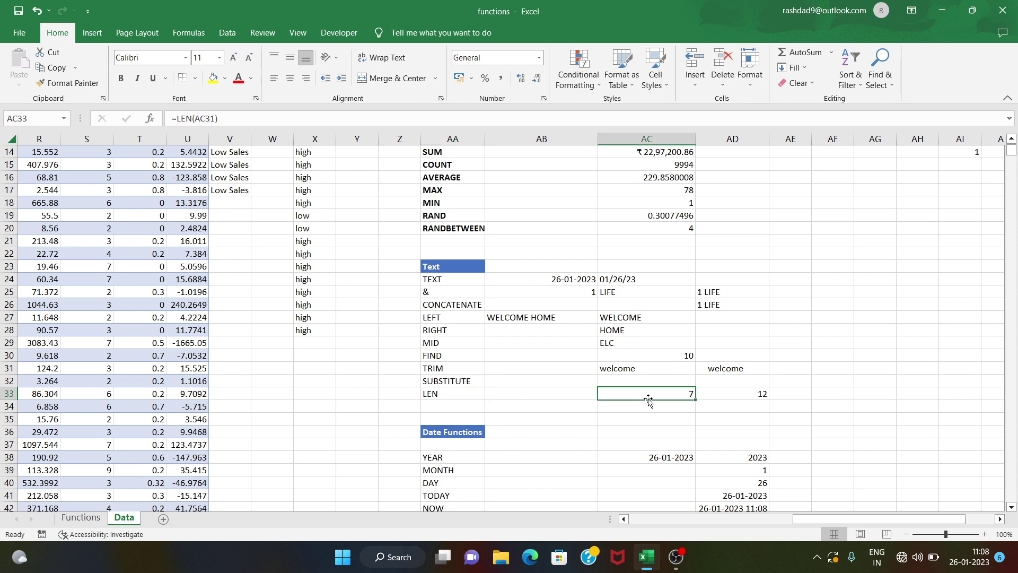
- Replace HOME with lowercase home in the AB27 text using the formula =SUBSTITUTE(AB27,"HOME","home") in cell AC32
left_click(630, 380)
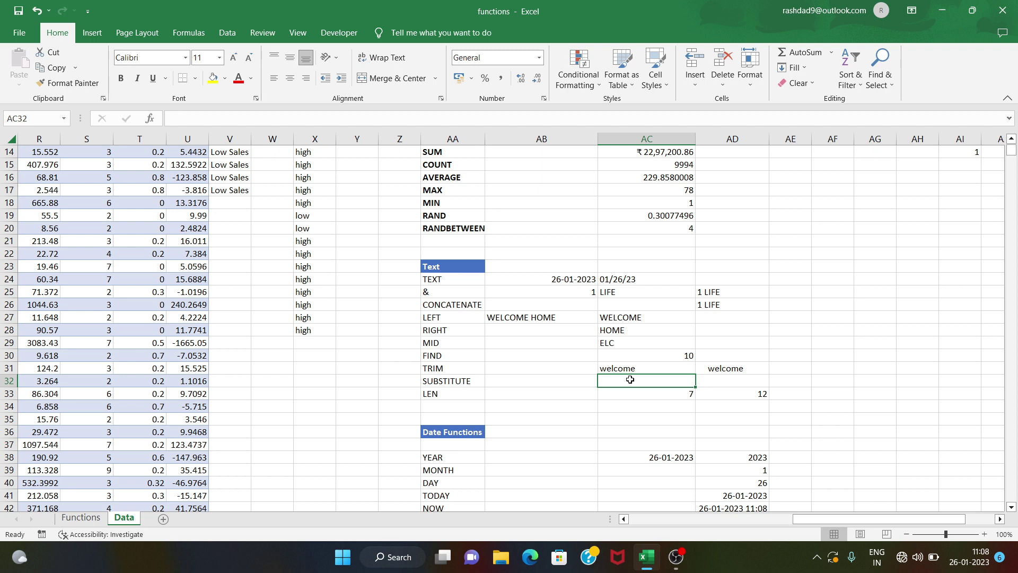
left_click(580, 385)
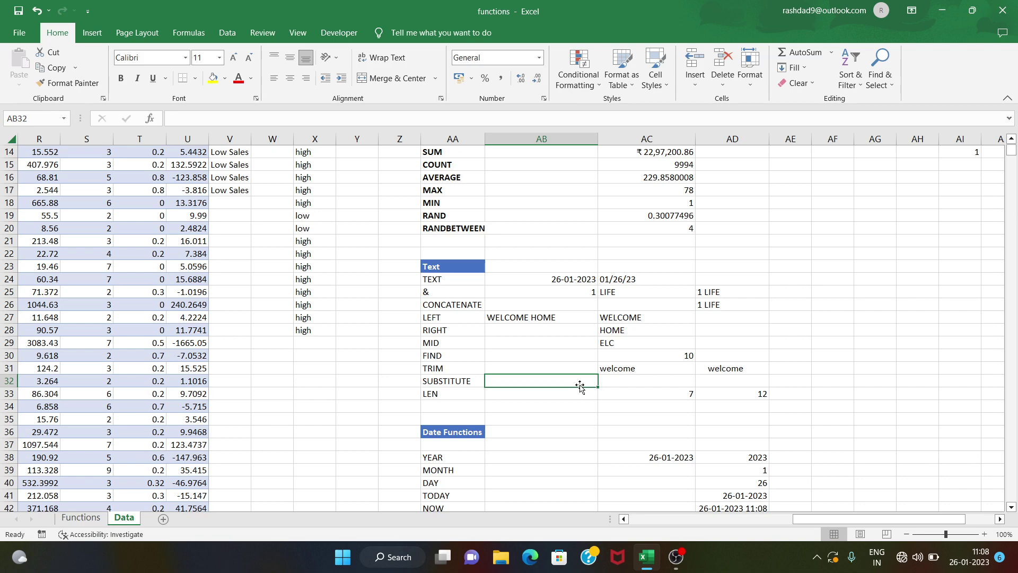
left_click(530, 315)
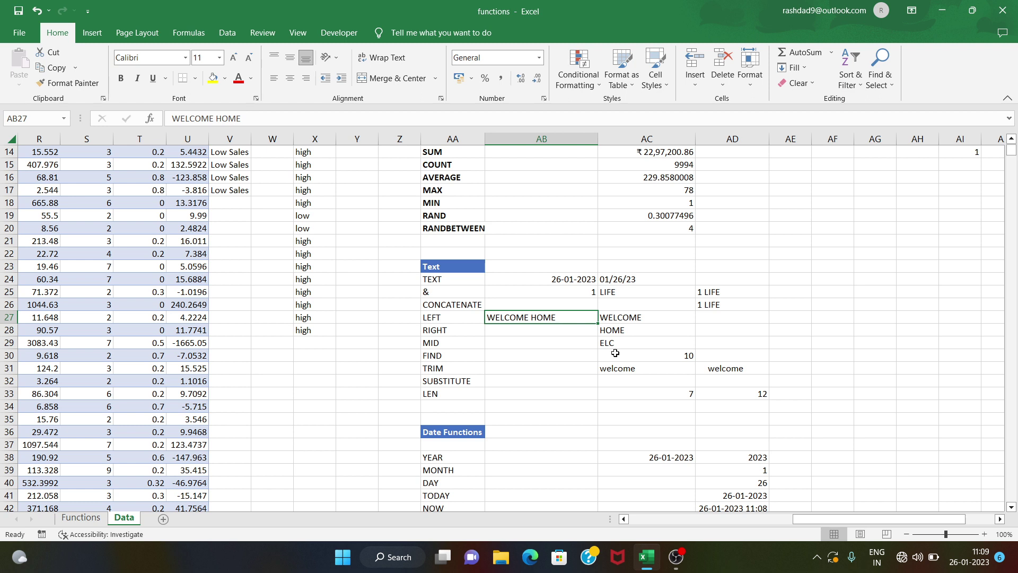
left_click(620, 382)
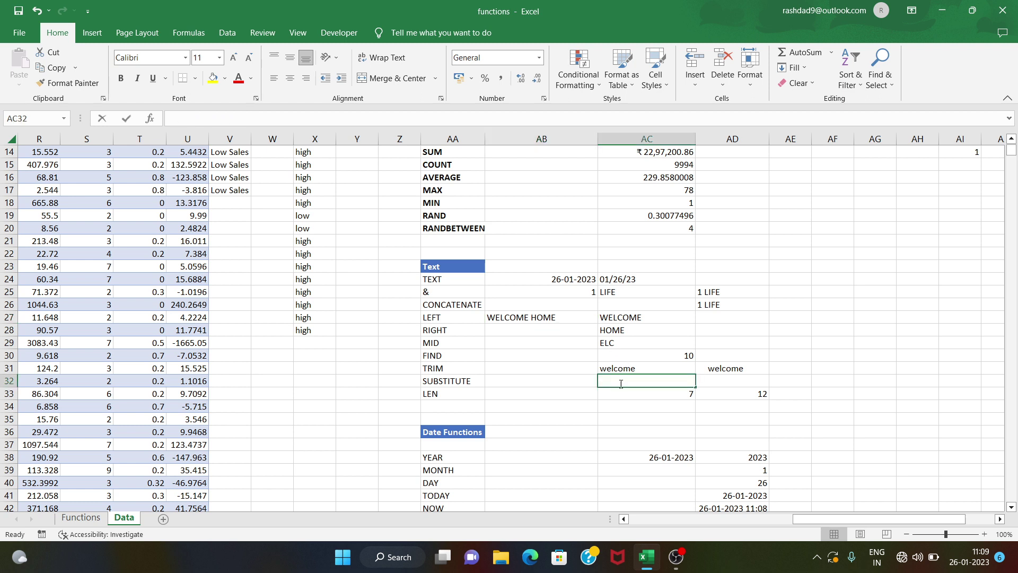
type("=sub")
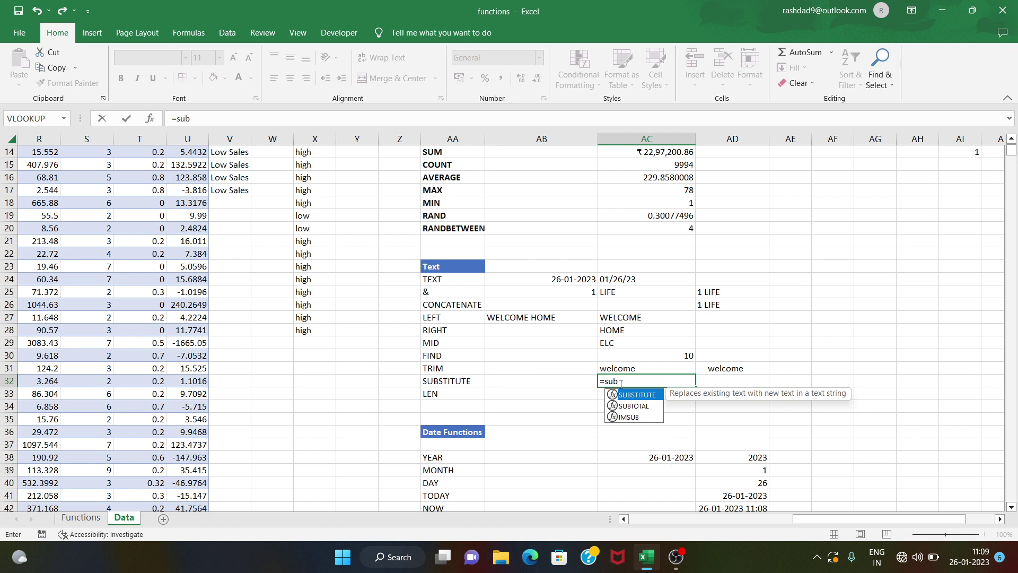
key("Tab")
left_click(555, 318)
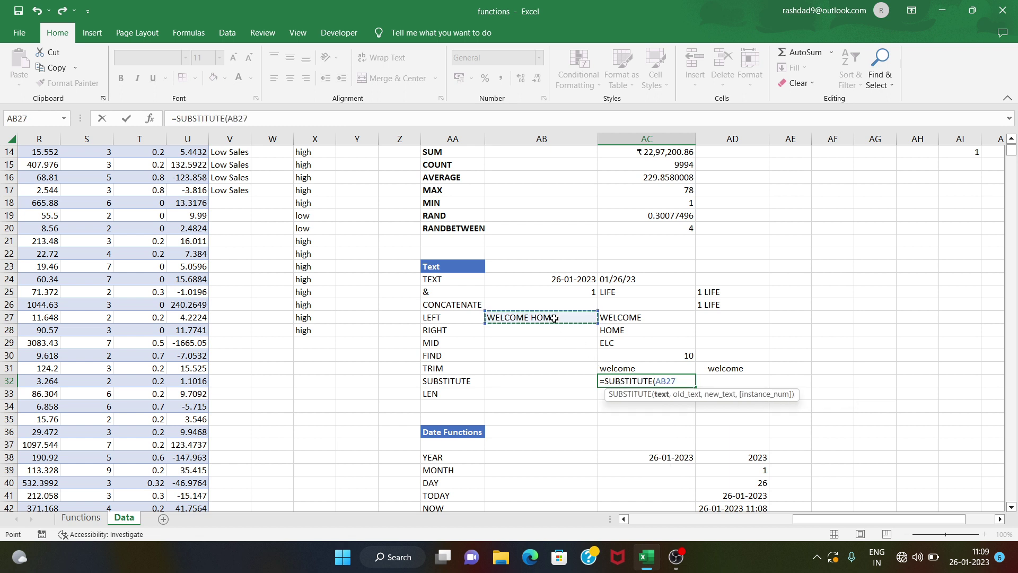
type(",")
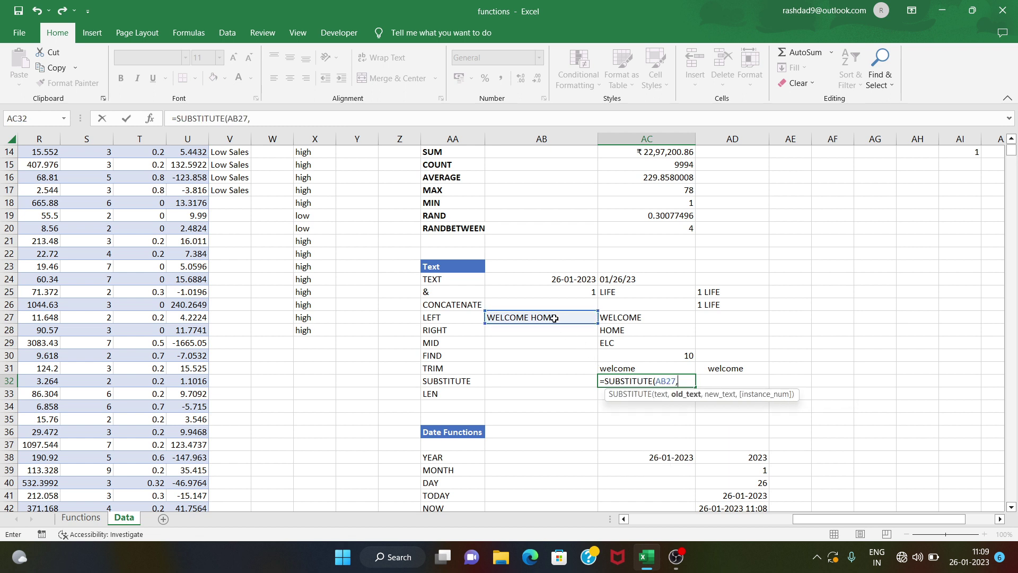
type("\"HOME\",\"home")
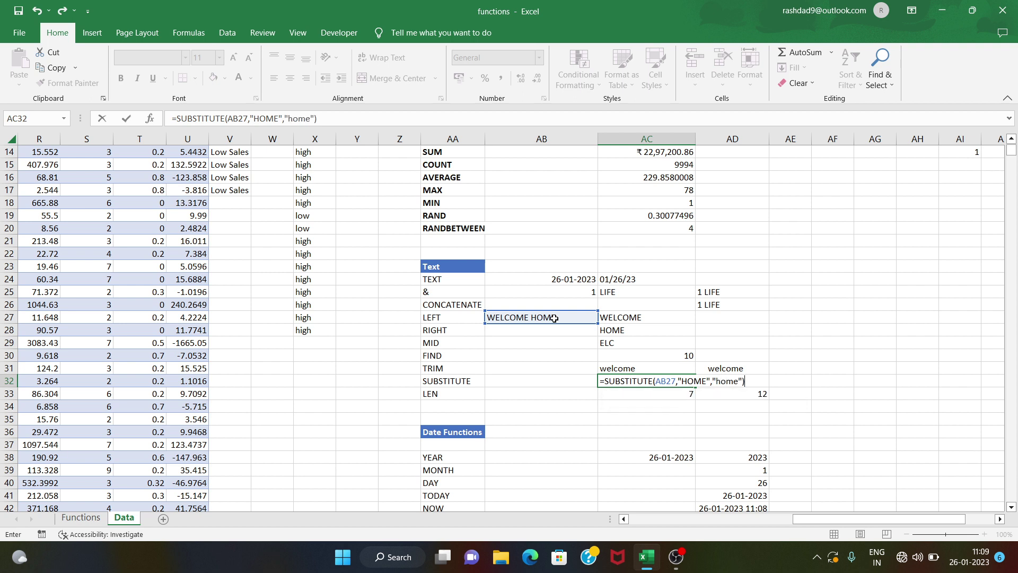
key("Return")
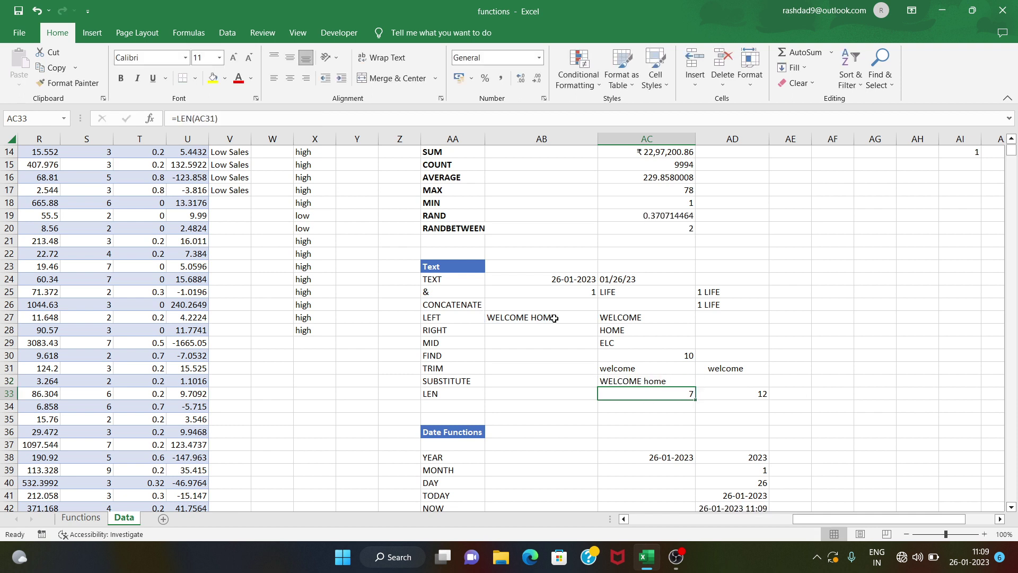
left_click(616, 377)
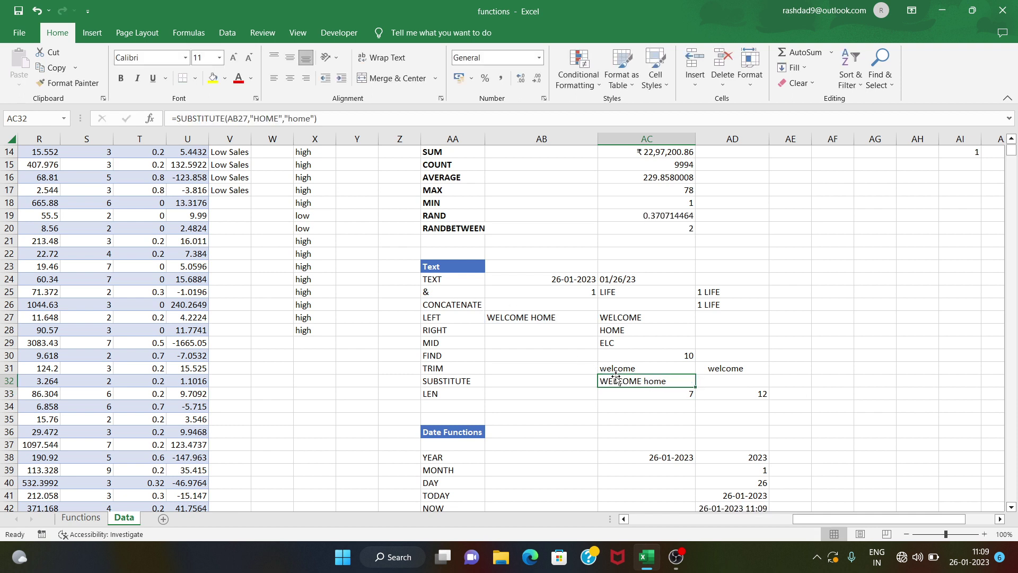